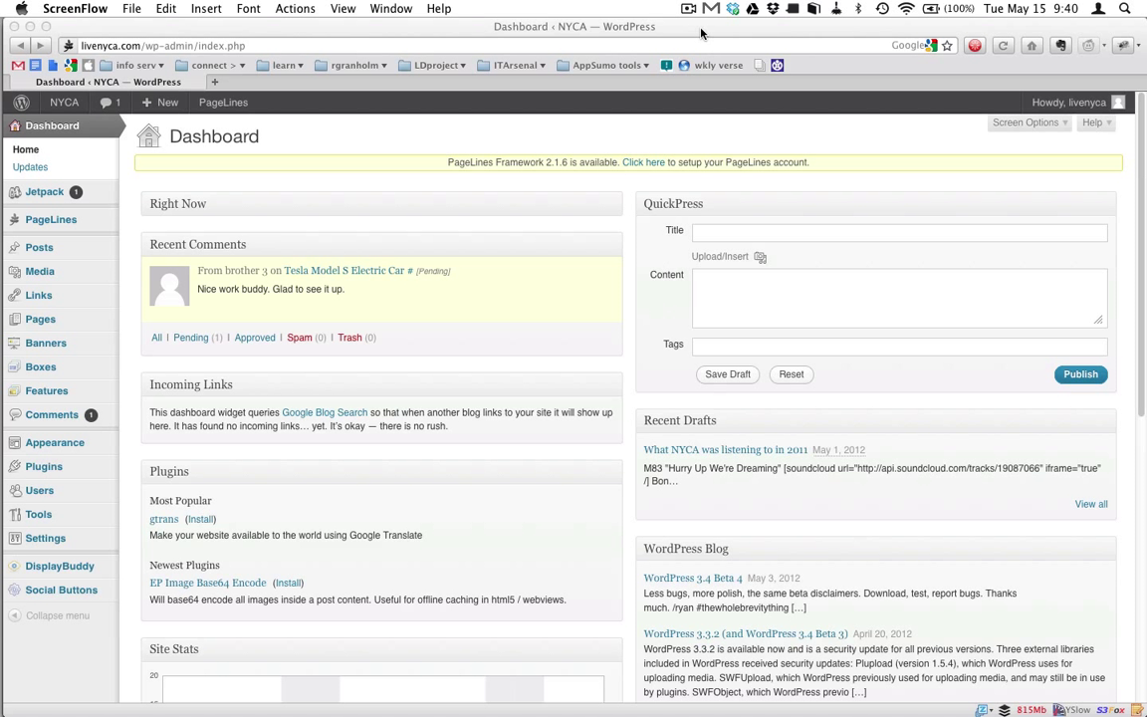
- Bring the Firefox window with the NYCA WordPress dashboard to the front
{"action": "left_click", "coordinate": [701, 33]}
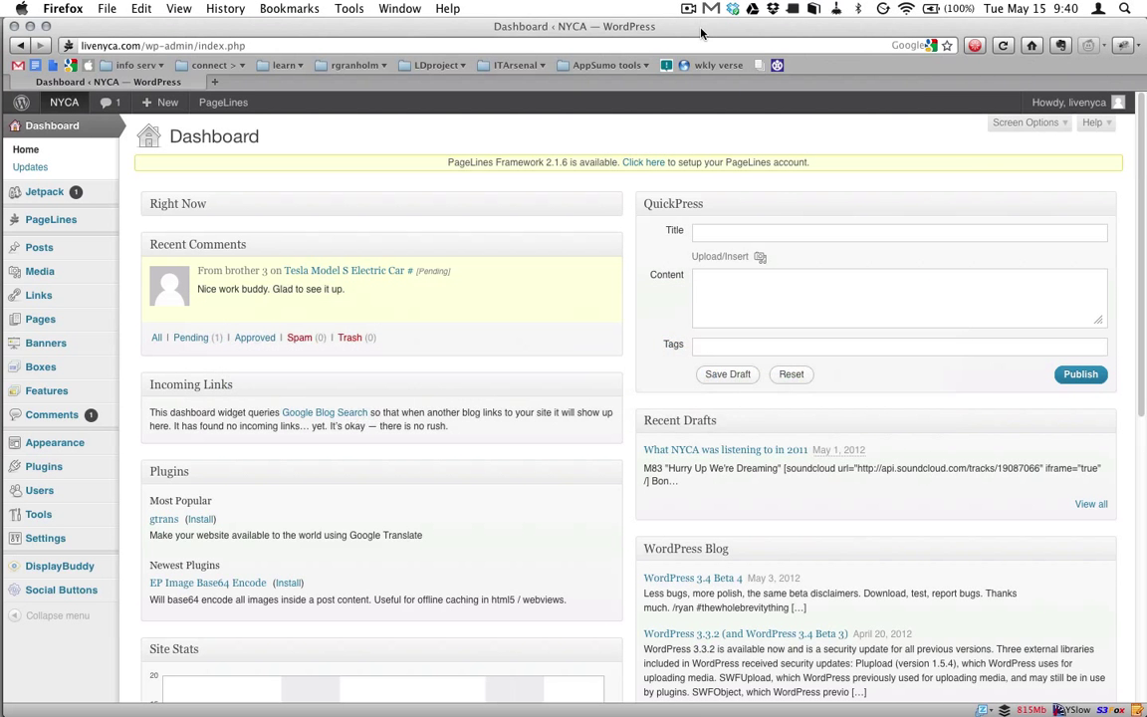
{"action": "key", "text": "super+Tab"}
{"action": "key", "text": "super+Tab"}
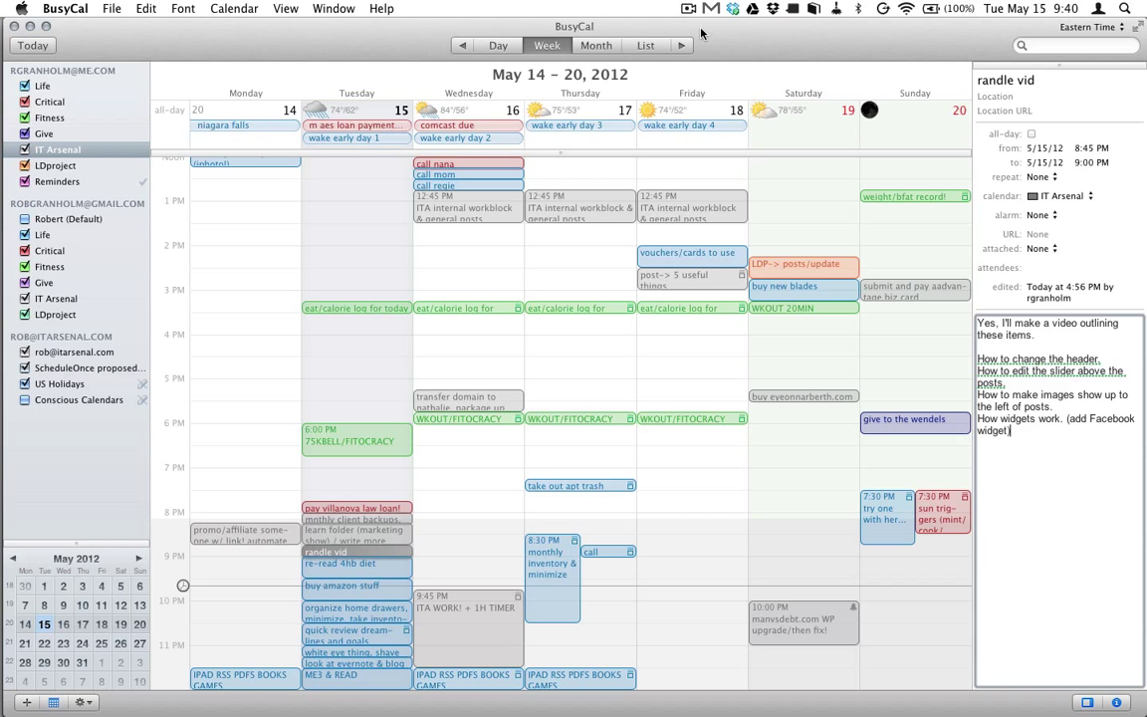
{"action": "key", "text": "super+Tab"}
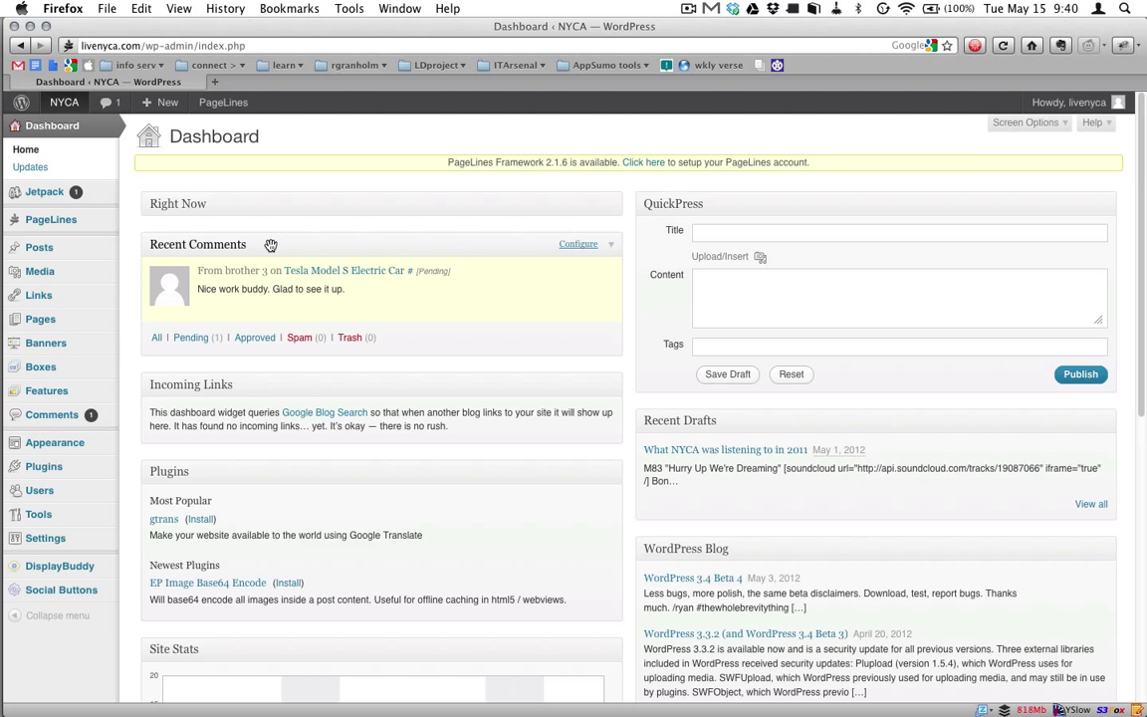
{"action": "mouse_move", "coordinate": [50, 219]}
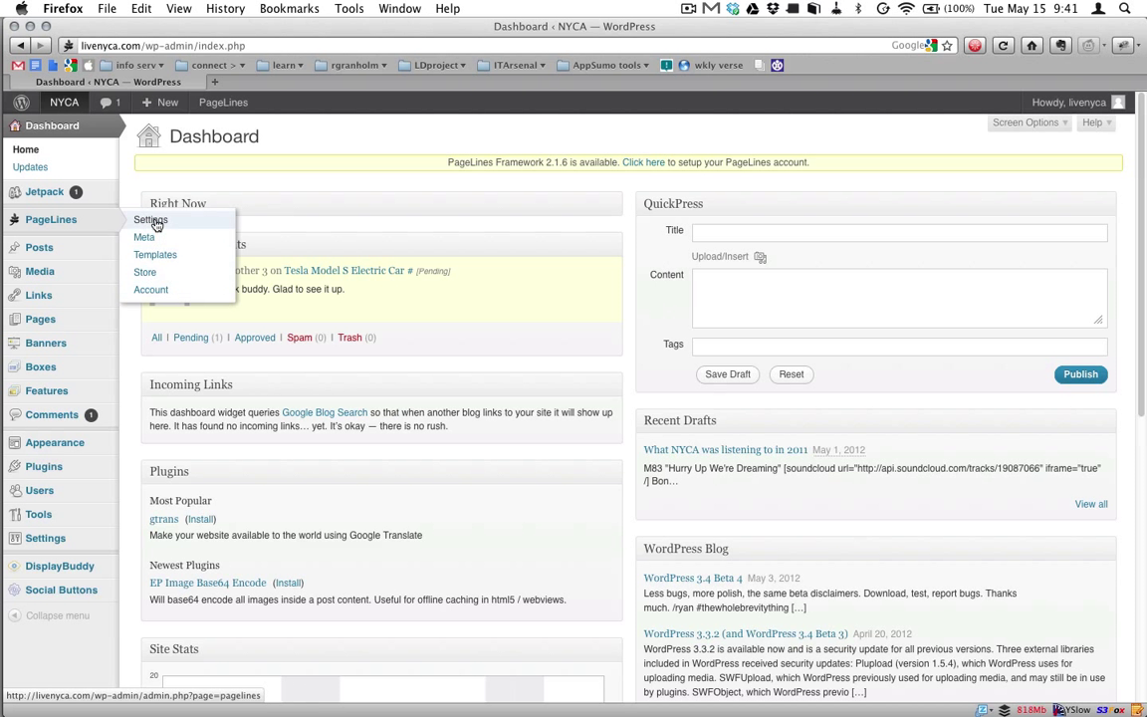
- Open the PageLines Website Setup settings and look over the header logo options
{"action": "left_click", "coordinate": [155, 224]}
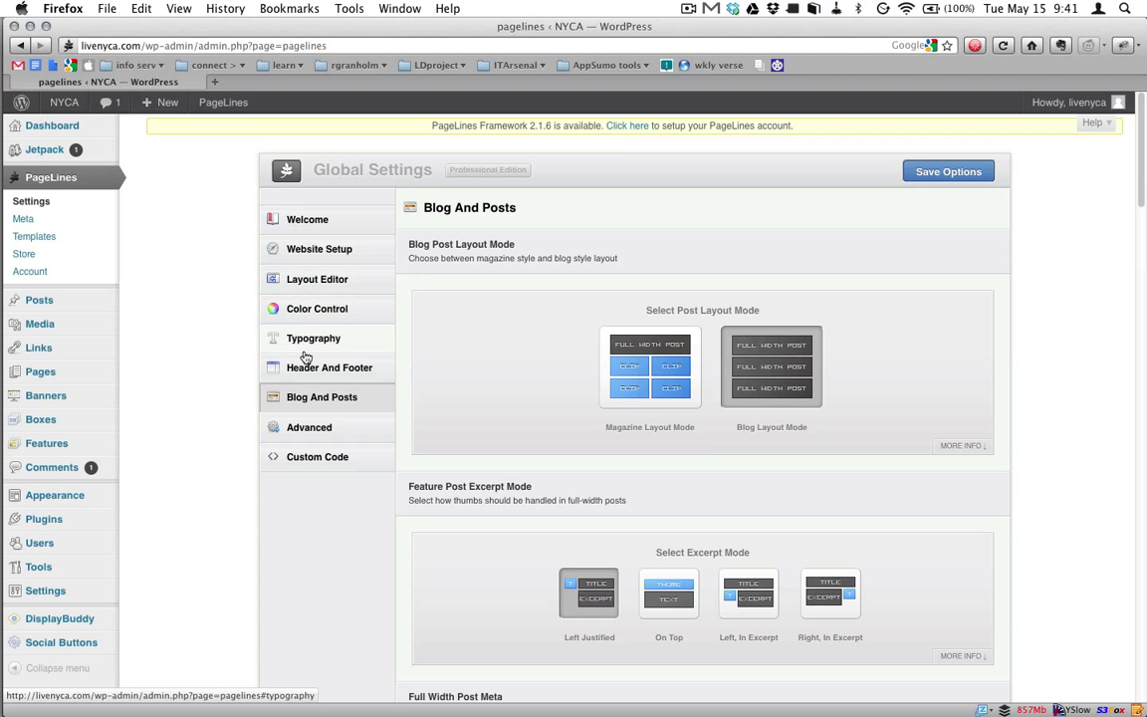
{"action": "left_click", "coordinate": [305, 251]}
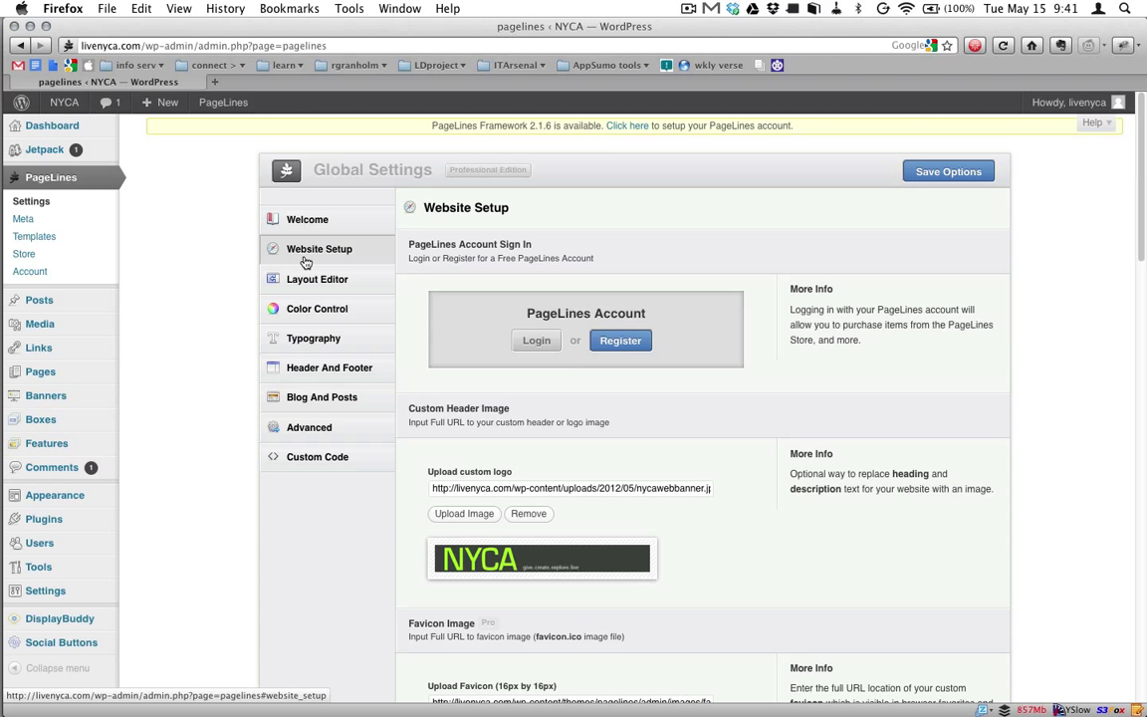
{"action": "scroll", "coordinate": [399, 264], "scroll_direction": "down", "scroll_amount": 3}
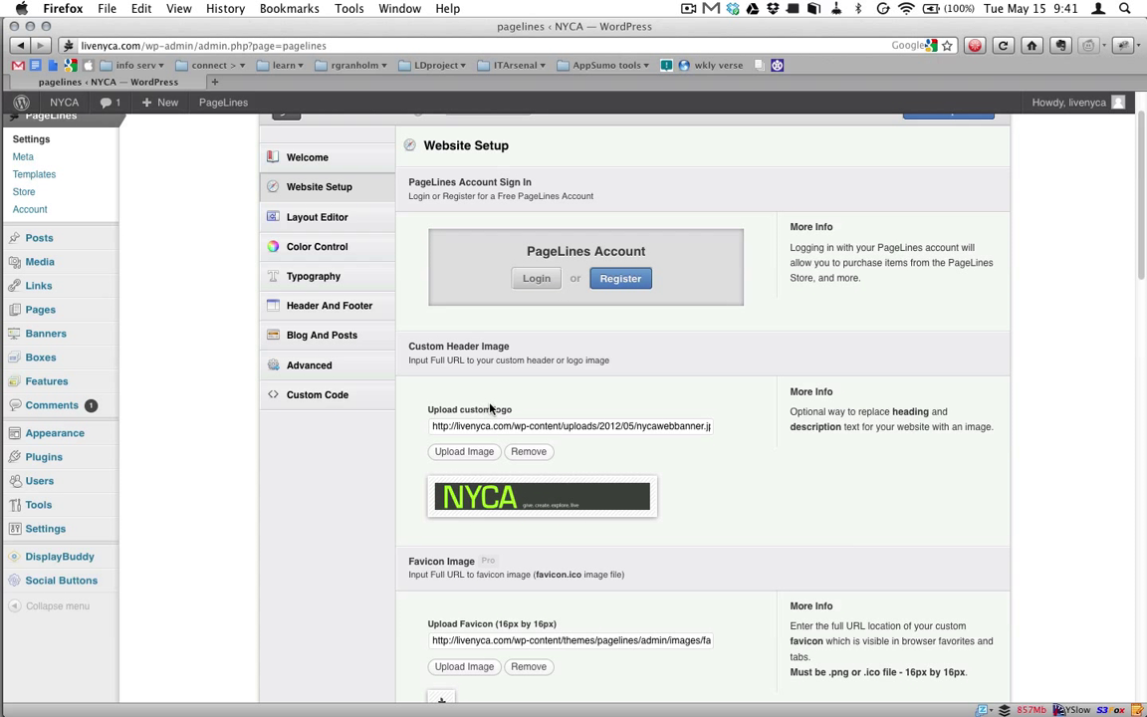
{"action": "left_click_drag", "start_coordinate": [542, 498], "coordinate": [525, 495]}
{"action": "scroll", "coordinate": [568, 464], "scroll_direction": "up", "scroll_amount": 2}
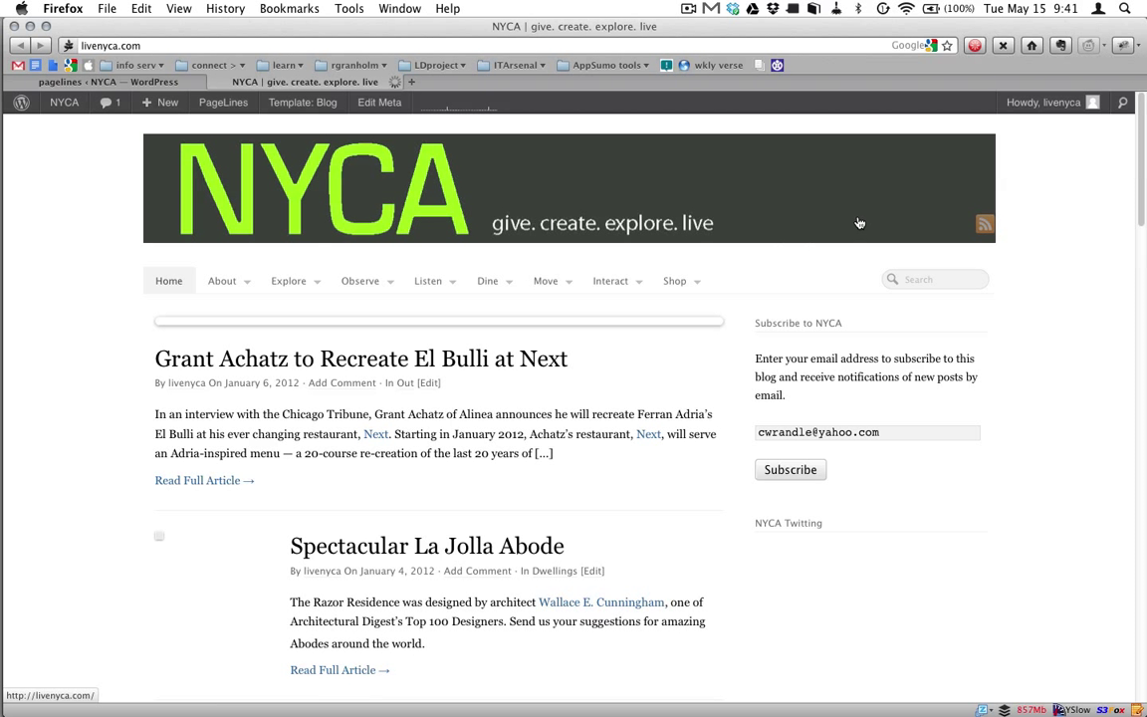
- In the admin tab, start a Custom Header Image upload, then cancel it
{"action": "left_click", "coordinate": [170, 86]}
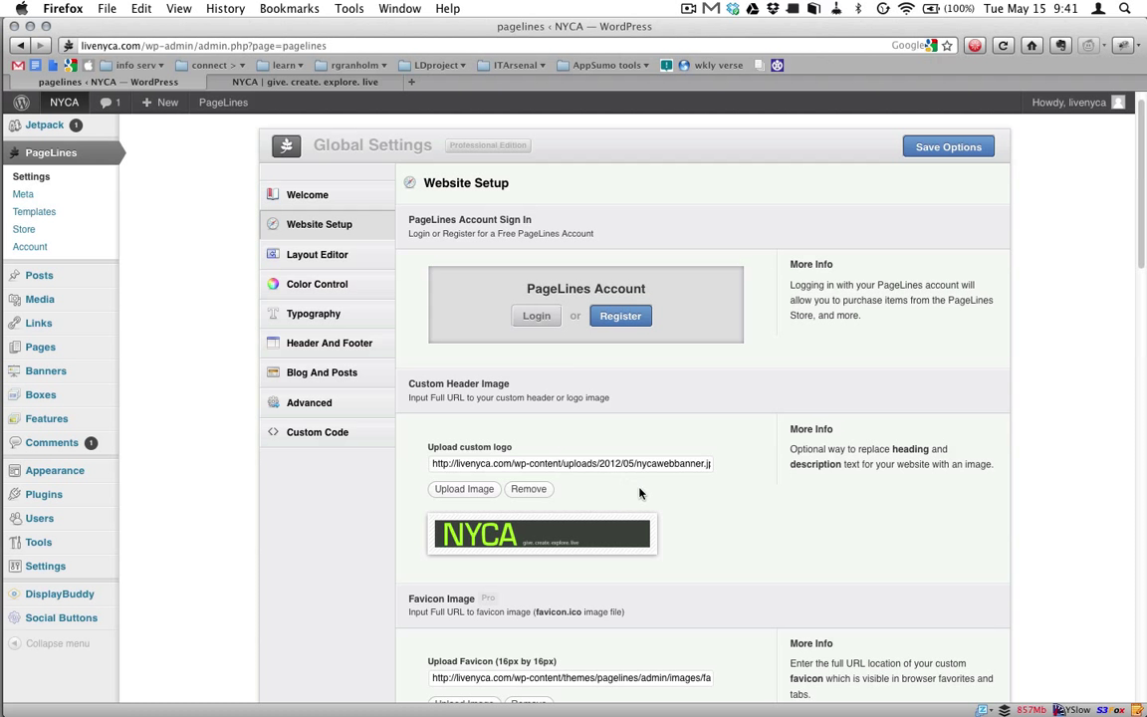
{"action": "left_click", "coordinate": [480, 493]}
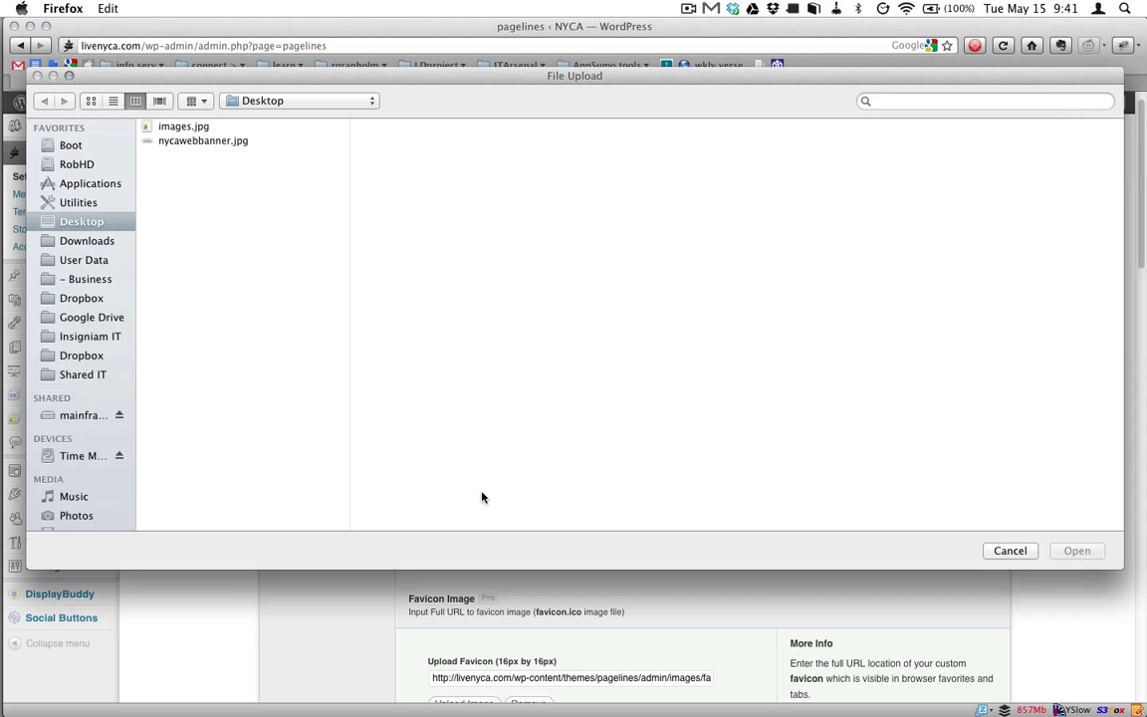
{"action": "left_click", "coordinate": [1008, 551]}
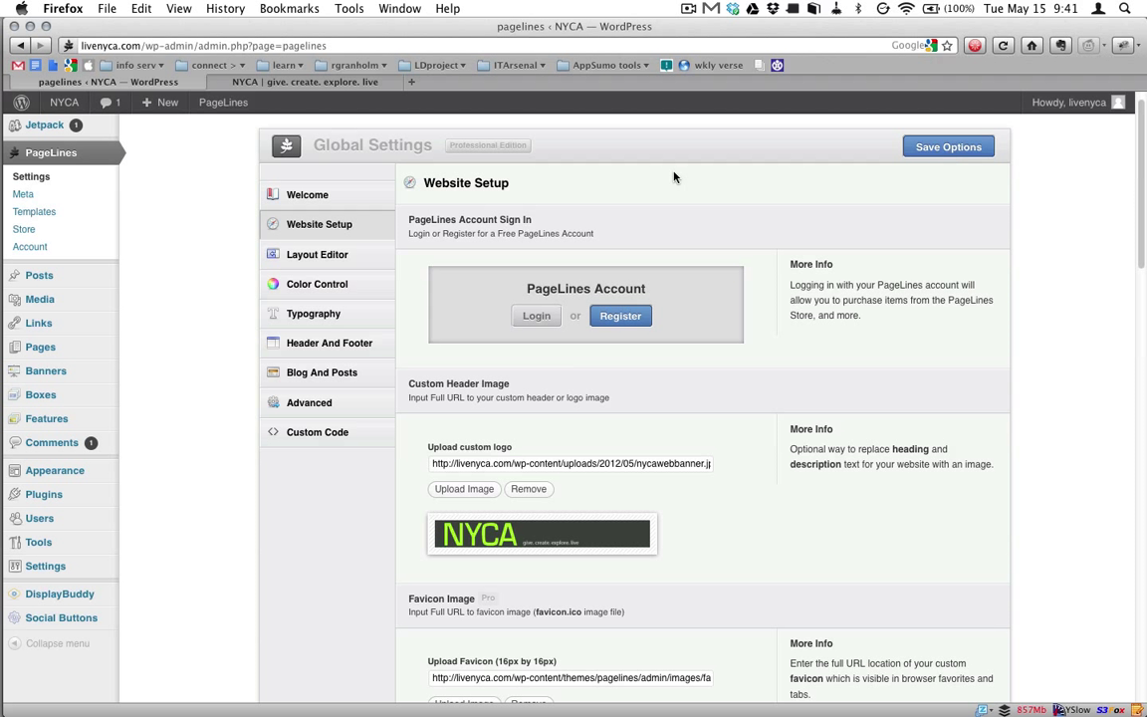
- Compare the admin and site tabs and scroll the live NYCA home page
{"action": "left_click", "coordinate": [338, 84]}
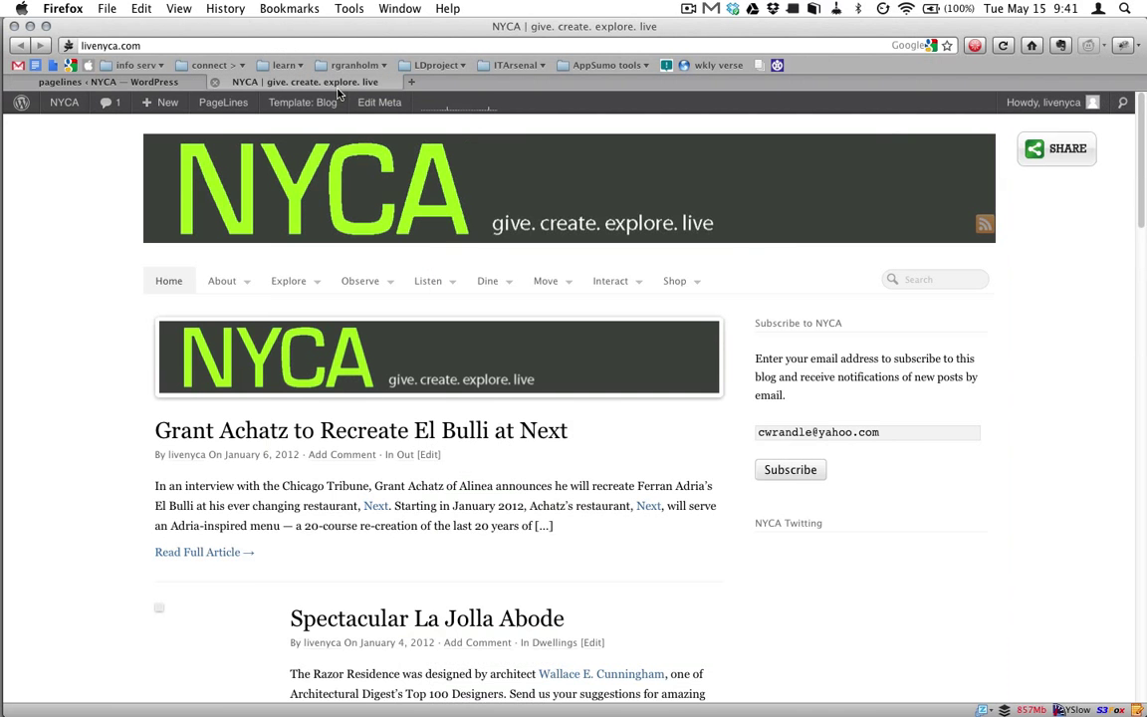
{"action": "left_click", "coordinate": [148, 81]}
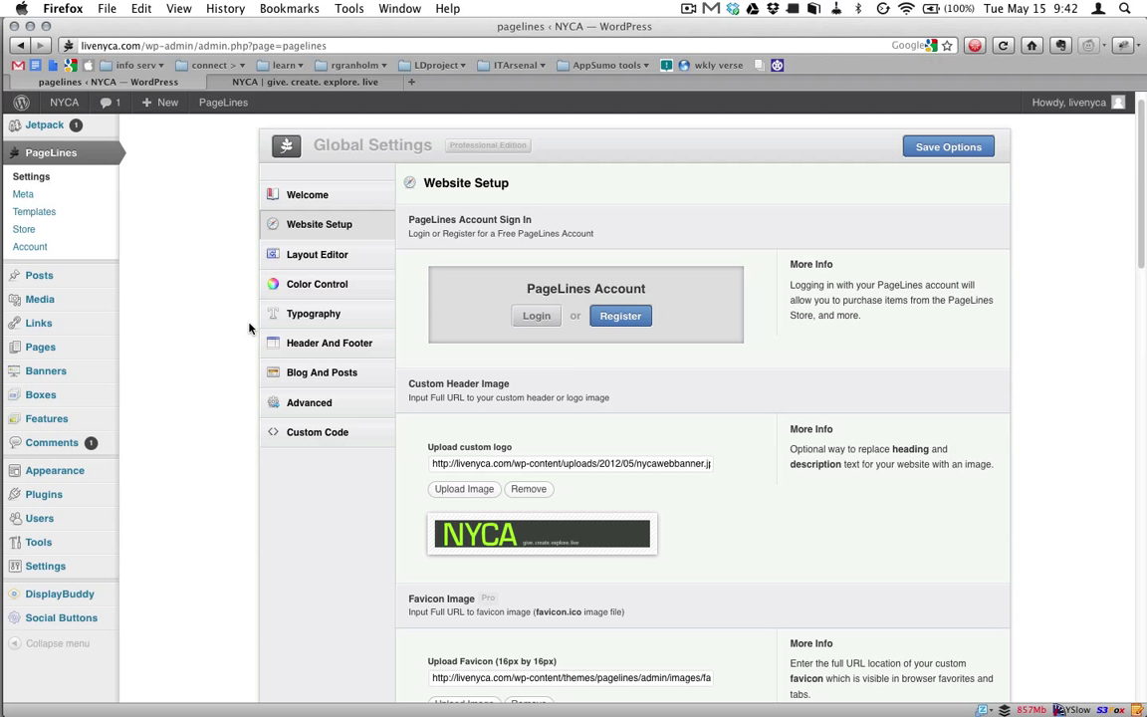
{"action": "left_click", "coordinate": [284, 79]}
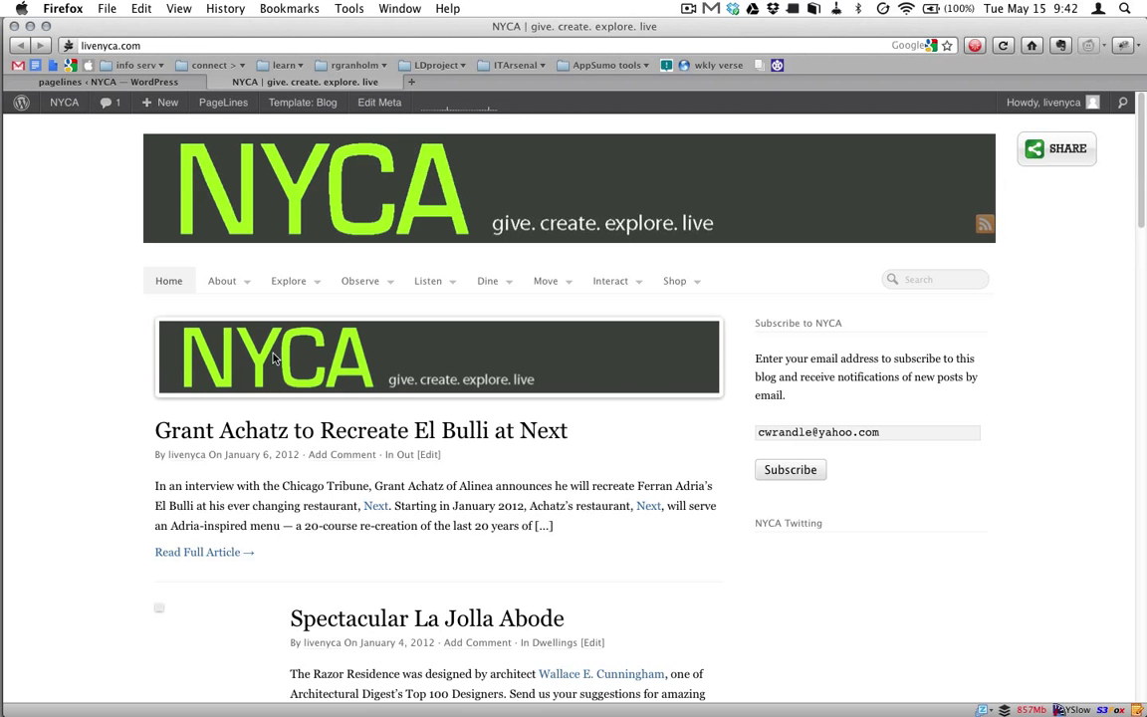
{"action": "mouse_move", "coordinate": [253, 366]}
{"action": "left_mouse_down"}
{"action": "mouse_move", "coordinate": [331, 485]}
{"action": "mouse_move", "coordinate": [264, 365]}
{"action": "left_mouse_up"}
{"action": "scroll", "coordinate": [349, 402], "scroll_direction": "down", "scroll_amount": 1}
{"action": "scroll", "coordinate": [349, 408], "scroll_direction": "down", "scroll_amount": 3}
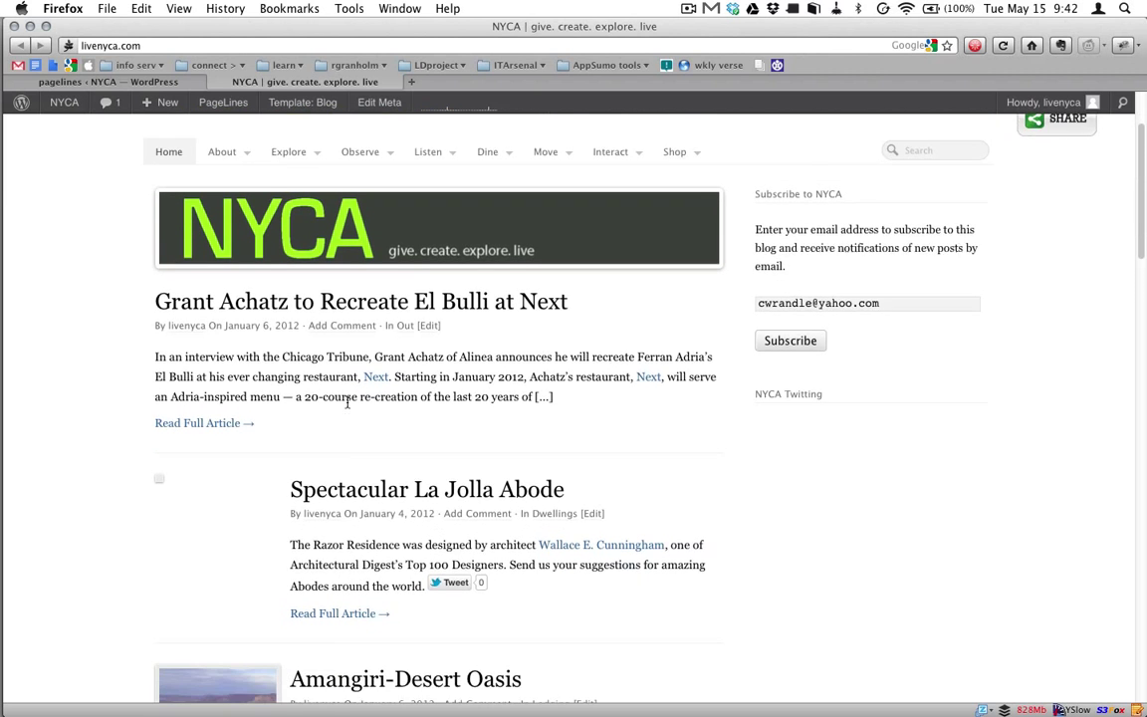
{"action": "scroll", "coordinate": [347, 407], "scroll_direction": "up", "scroll_amount": 4}
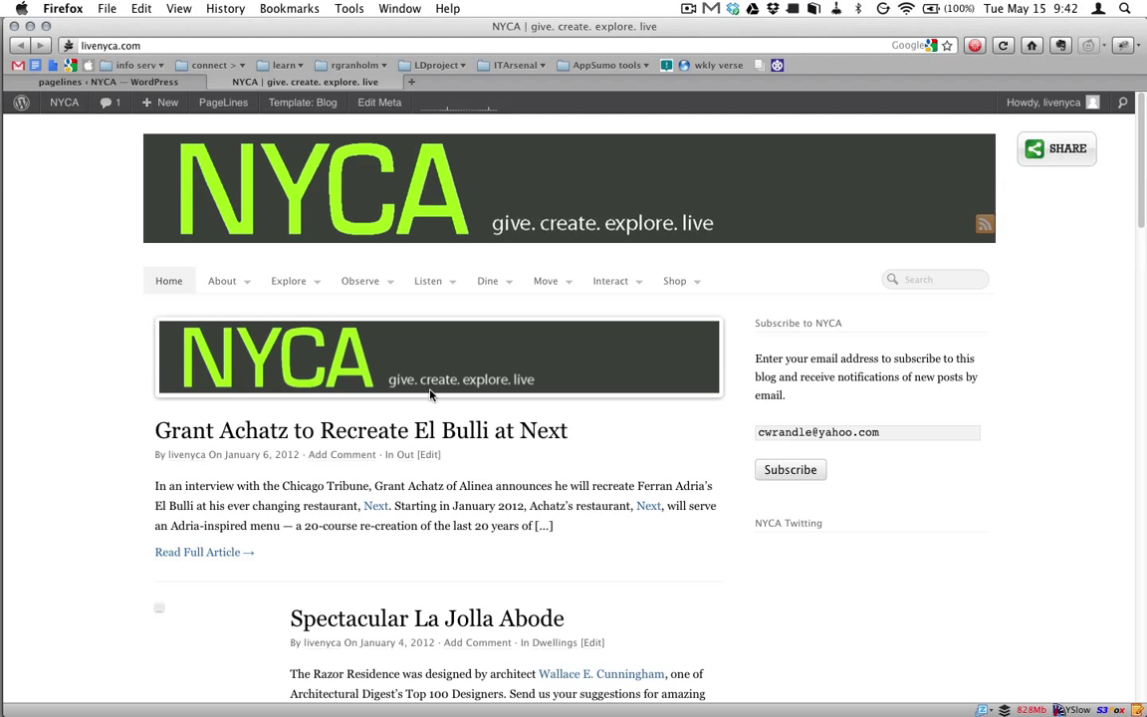
- Return to the admin tab and open PageLines Meta for the Blog Page QuickSlider
{"action": "left_click", "coordinate": [165, 86]}
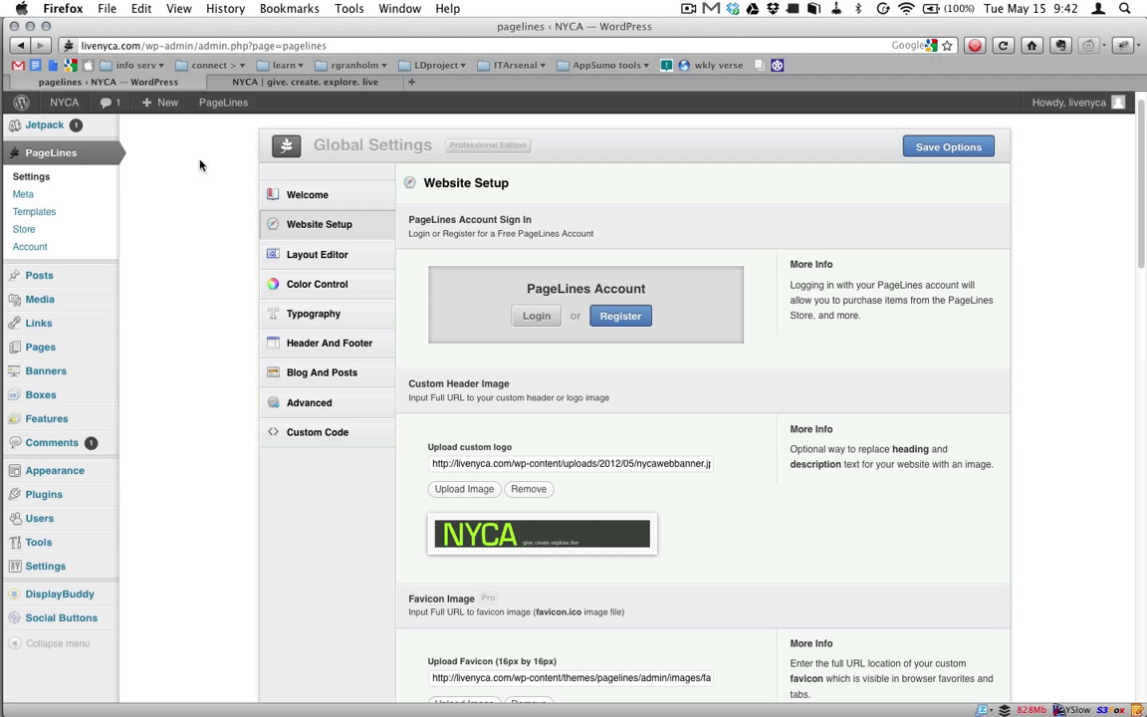
{"action": "left_click", "coordinate": [24, 196]}
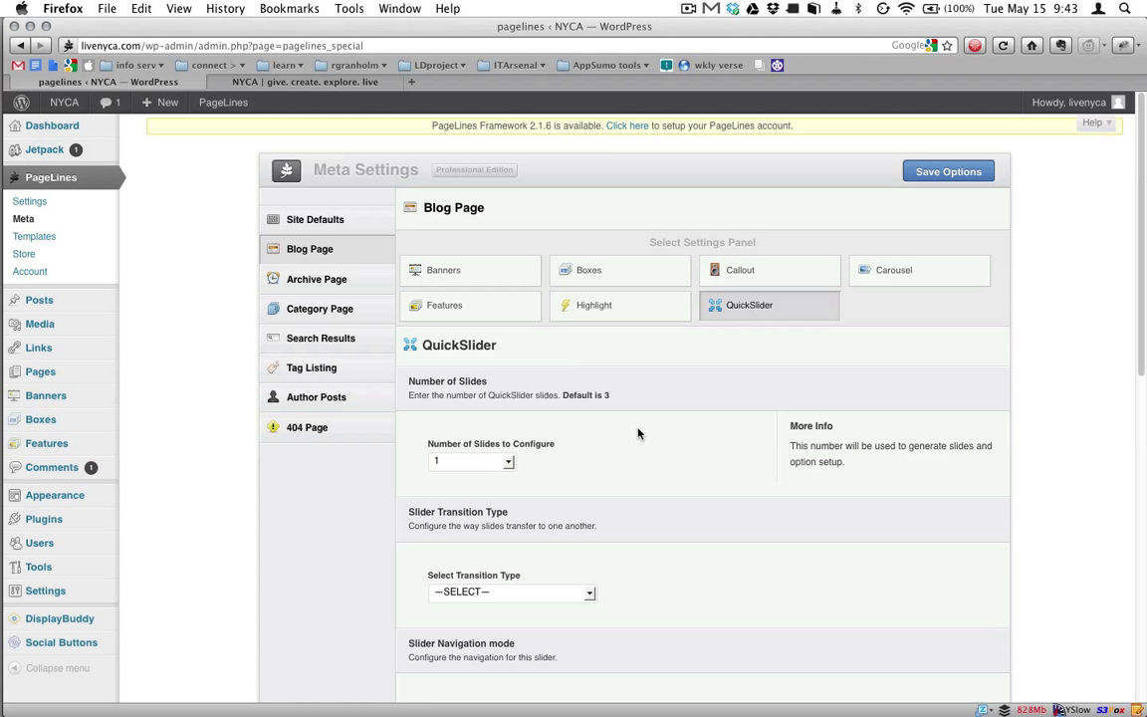
- Set the QuickSlider's Number of Slides to Configure to 2
{"action": "scroll", "coordinate": [637, 432], "scroll_direction": "down", "scroll_amount": 3}
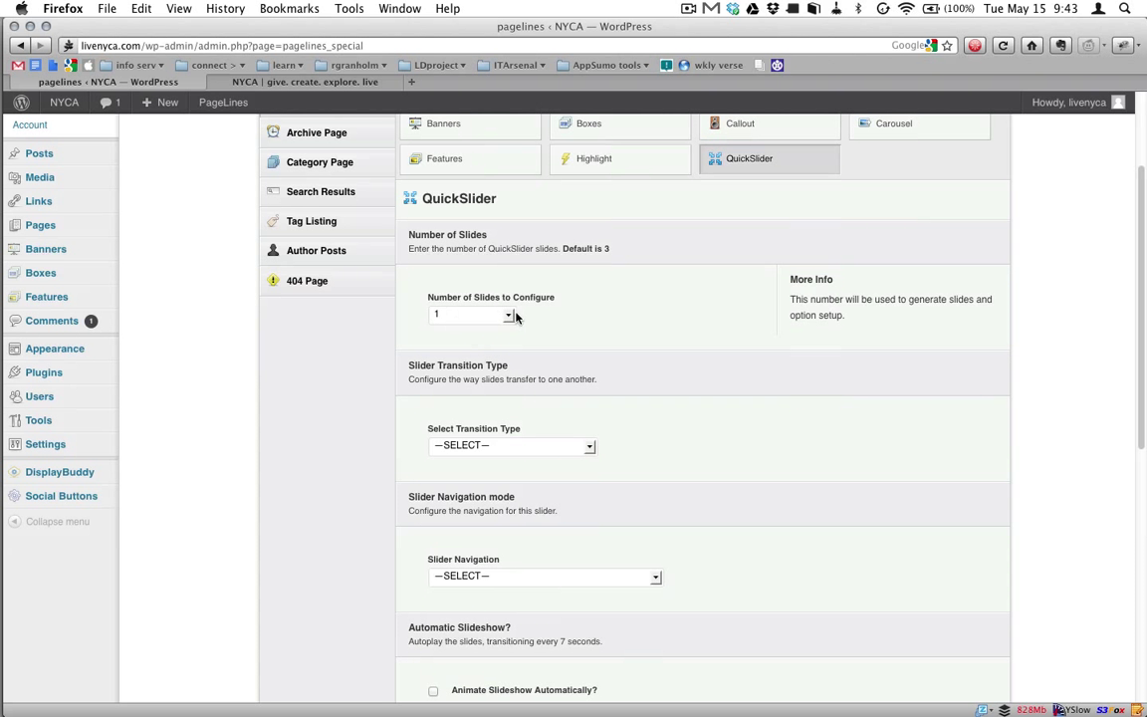
{"action": "left_click", "coordinate": [510, 314]}
{"action": "left_click", "coordinate": [440, 312]}
- Set Slider Navigation to Arrow Navigation Only, leaving the transition type unchanged
{"action": "scroll", "coordinate": [682, 393], "scroll_direction": "down", "scroll_amount": 2}
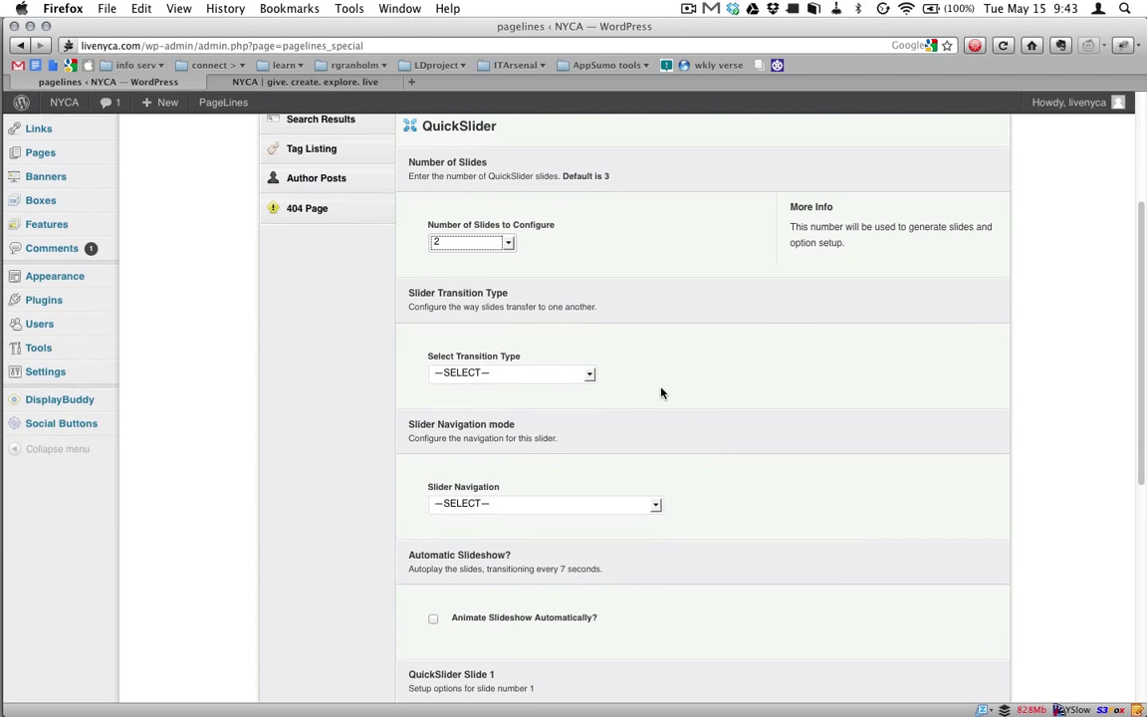
{"action": "left_click", "coordinate": [588, 376]}
{"action": "left_click", "coordinate": [636, 384]}
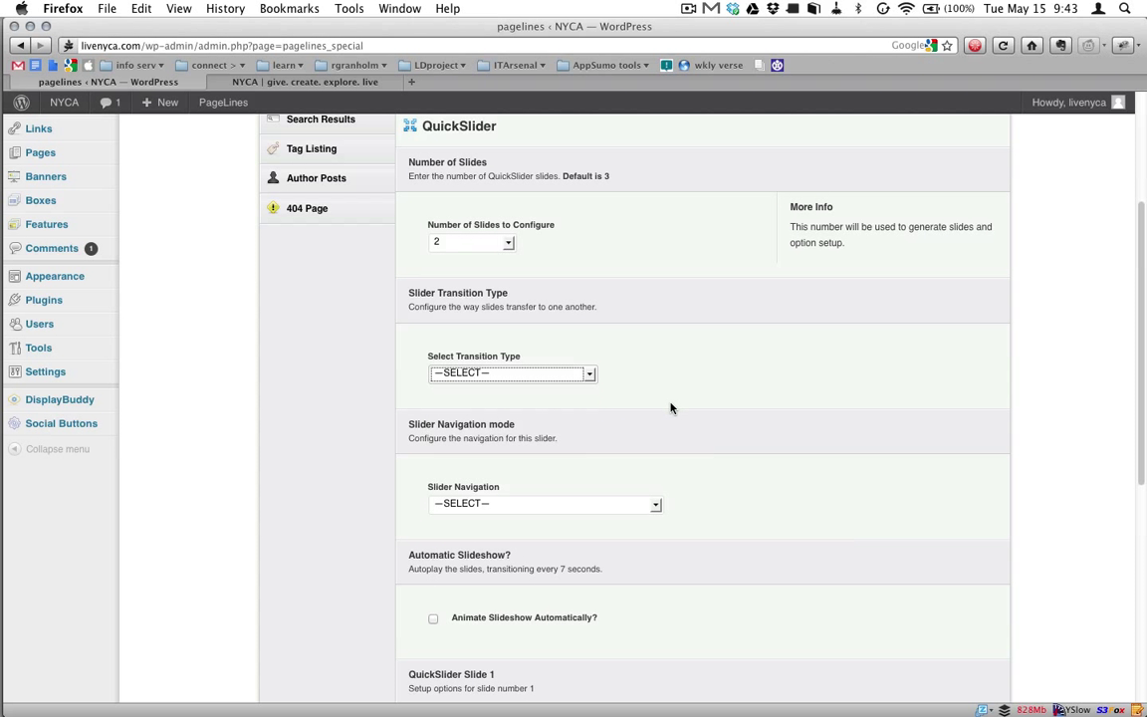
{"action": "scroll", "coordinate": [670, 407], "scroll_direction": "down", "scroll_amount": 1}
{"action": "scroll", "coordinate": [672, 406], "scroll_direction": "down", "scroll_amount": 2}
{"action": "left_click", "coordinate": [646, 423]}
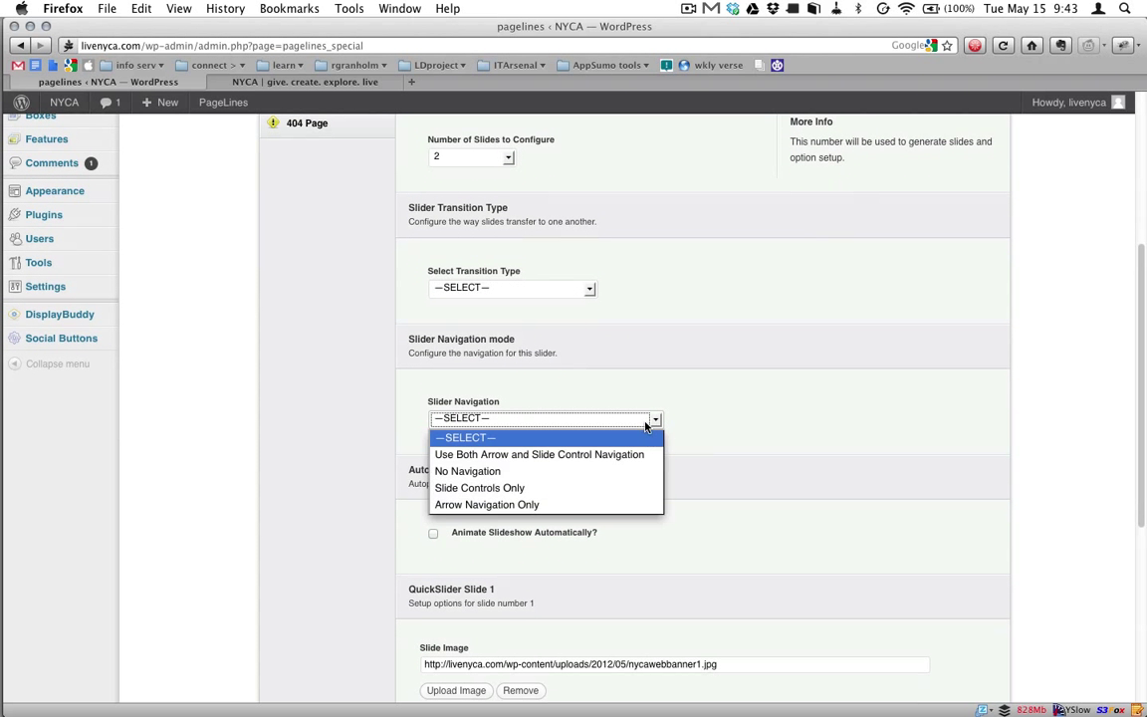
{"action": "left_click", "coordinate": [612, 506]}
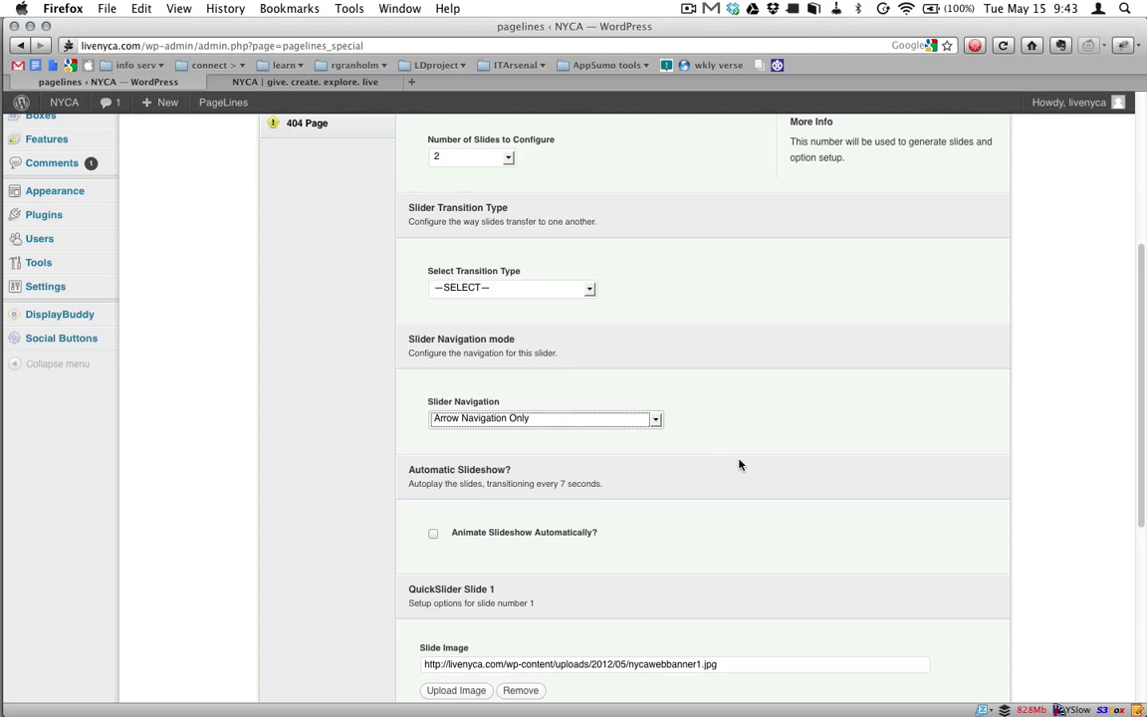
{"action": "scroll", "coordinate": [739, 464], "scroll_direction": "down", "scroll_amount": 1}
{"action": "scroll", "coordinate": [739, 465], "scroll_direction": "down", "scroll_amount": 2}
{"action": "scroll", "coordinate": [739, 464], "scroll_direction": "down", "scroll_amount": 2}
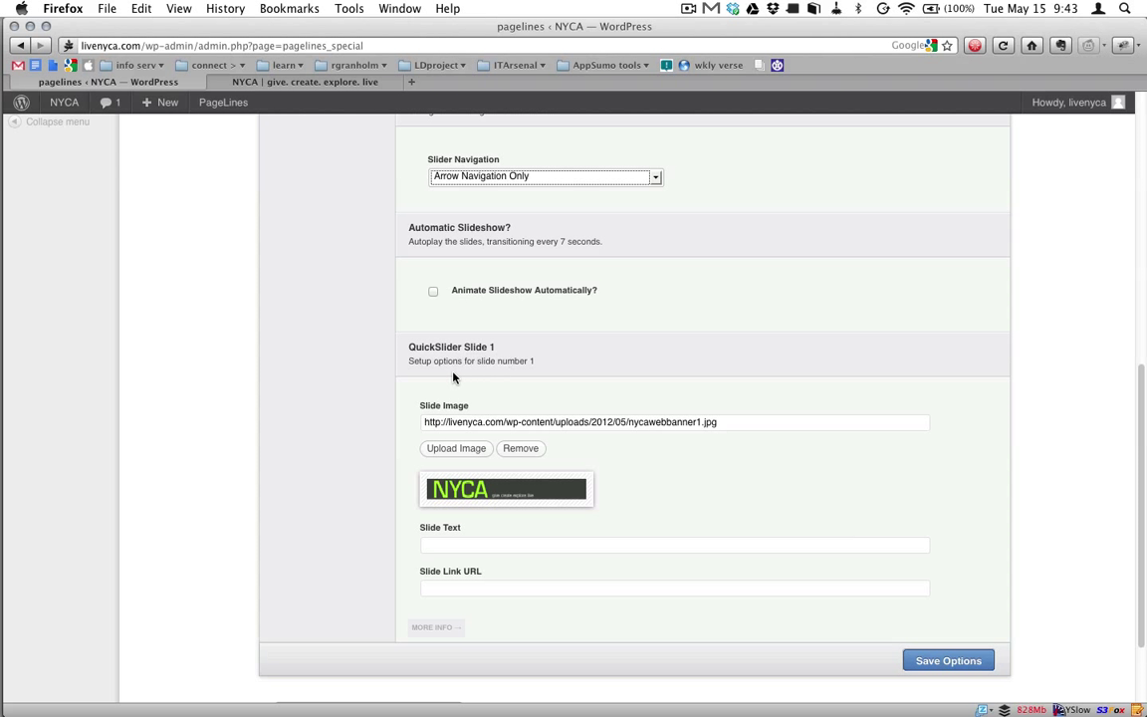
- Upload images.jpg as the image for QuickSlider Slide 1
{"action": "left_click", "coordinate": [465, 449]}
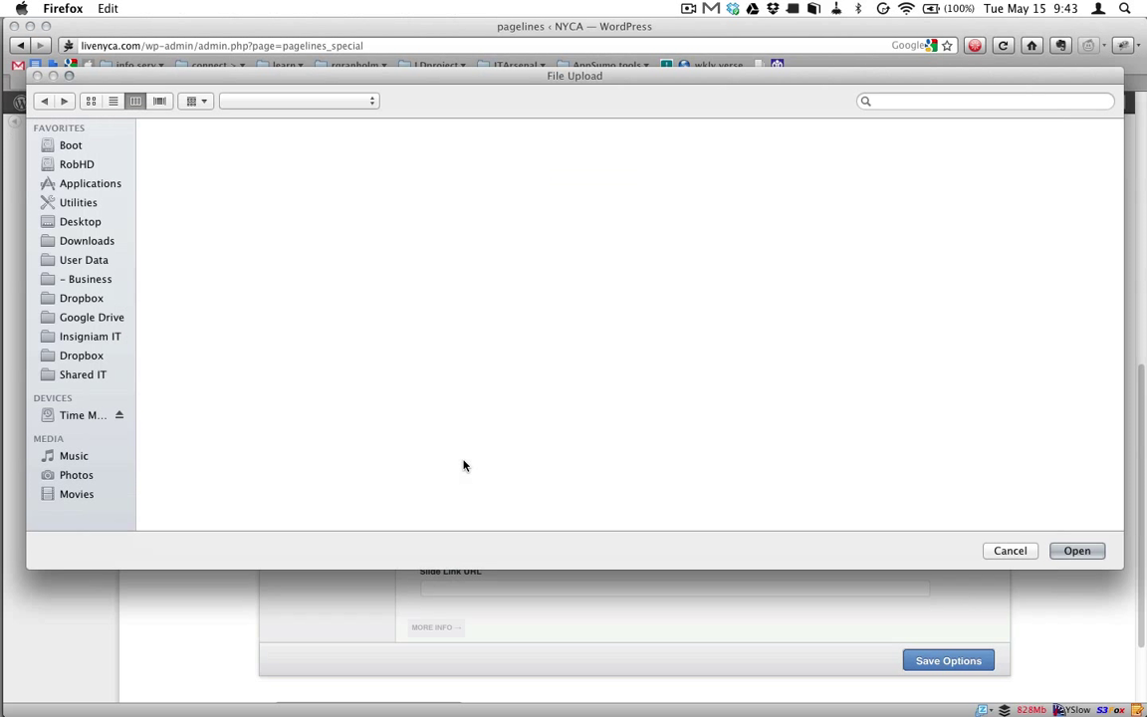
{"action": "left_click", "coordinate": [184, 127]}
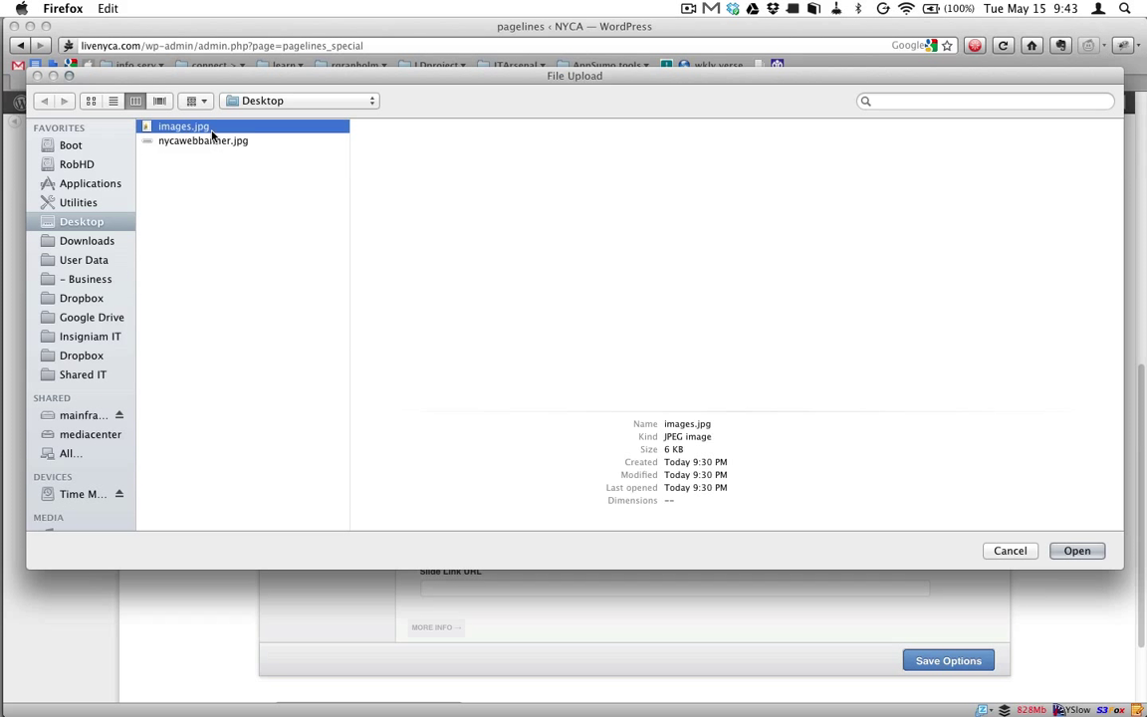
{"action": "left_click", "coordinate": [1077, 550]}
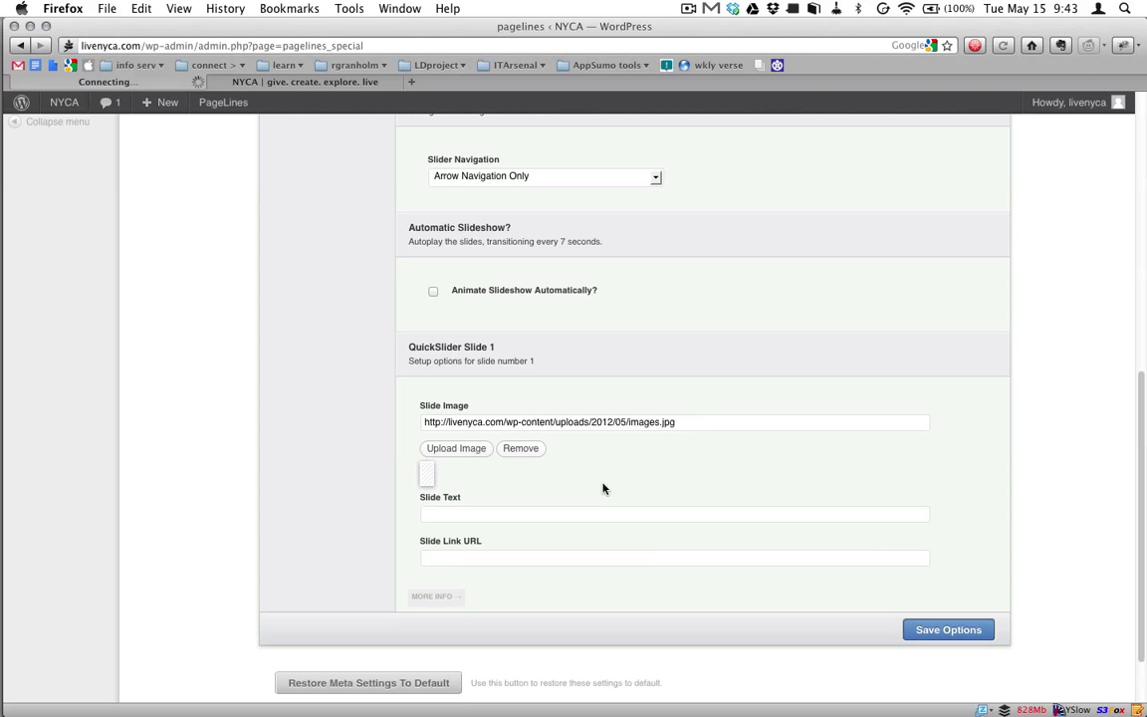
{"action": "scroll", "coordinate": [754, 476], "scroll_direction": "down", "scroll_amount": 3}
{"action": "scroll", "coordinate": [754, 476], "scroll_direction": "down", "scroll_amount": 2}
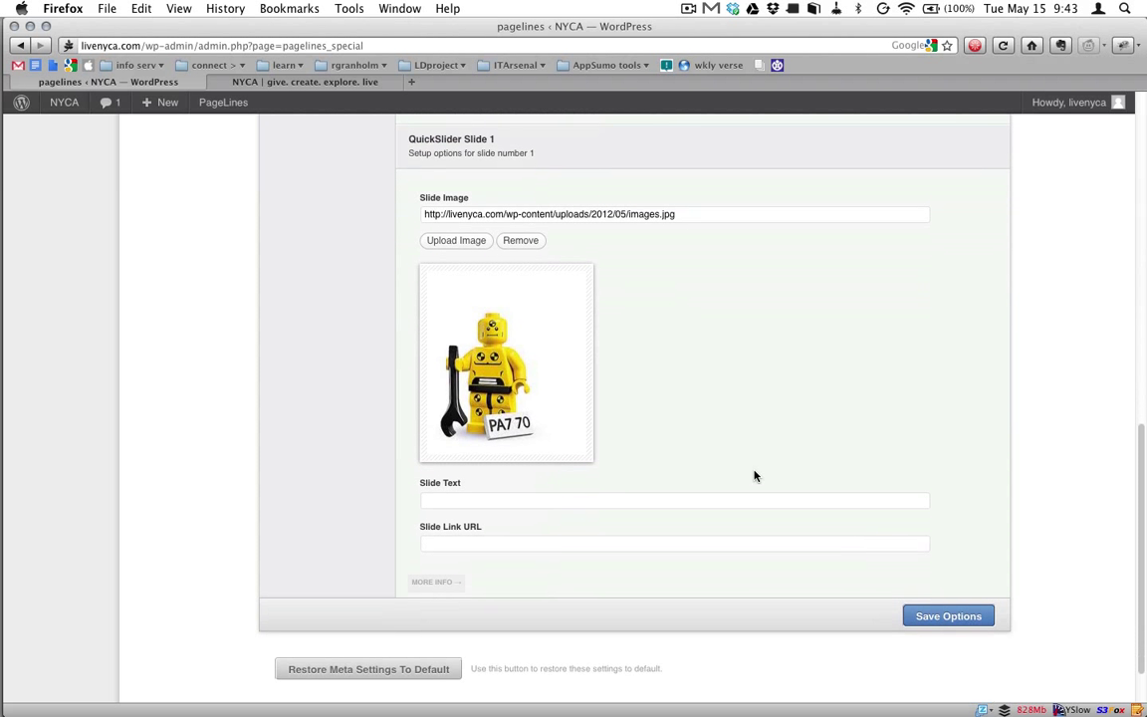
- Enter the Slide 1 caption 'Text over image' and move to the link field
{"action": "left_click", "coordinate": [617, 501]}
{"action": "type", "text": "Text over imag"}
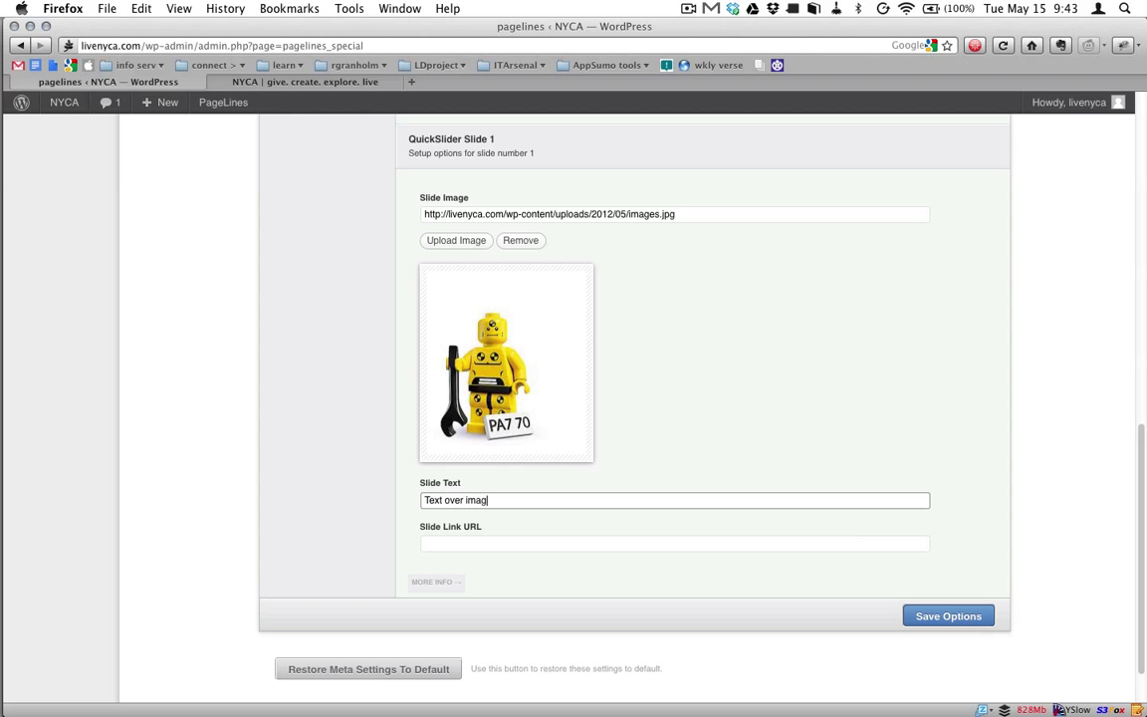
{"action": "type", "text": "e"}
{"action": "key", "text": "Tab"}
{"action": "type", "text": "www.cnn.com"}
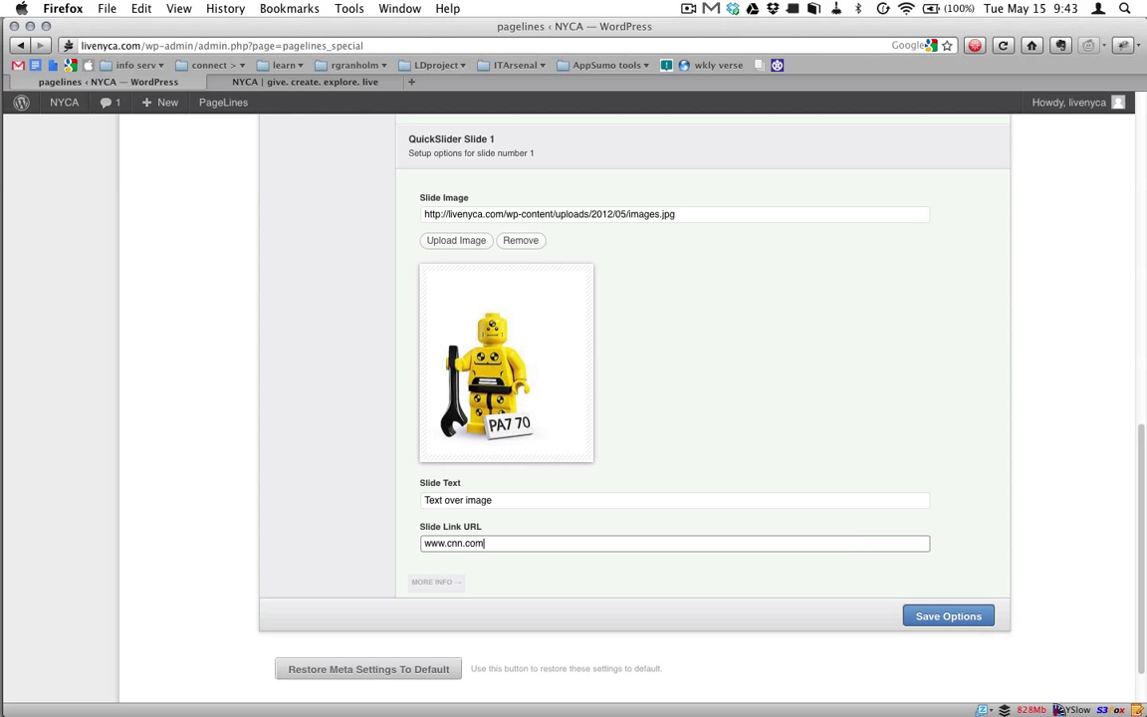
- Save the QuickSlider options and review the saved slider panel
{"action": "left_click", "coordinate": [947, 616]}
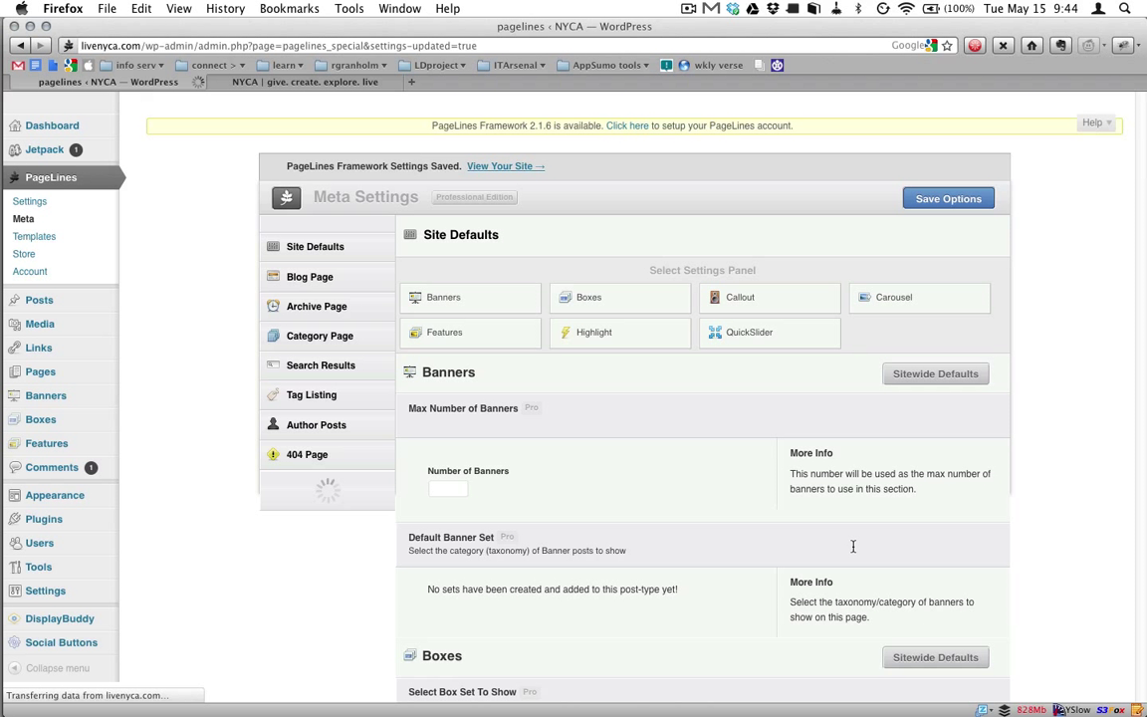
{"action": "scroll", "coordinate": [853, 546], "scroll_direction": "down", "scroll_amount": 3}
{"action": "scroll", "coordinate": [852, 545], "scroll_direction": "down", "scroll_amount": 6}
{"action": "scroll", "coordinate": [853, 546], "scroll_direction": "down", "scroll_amount": 1}
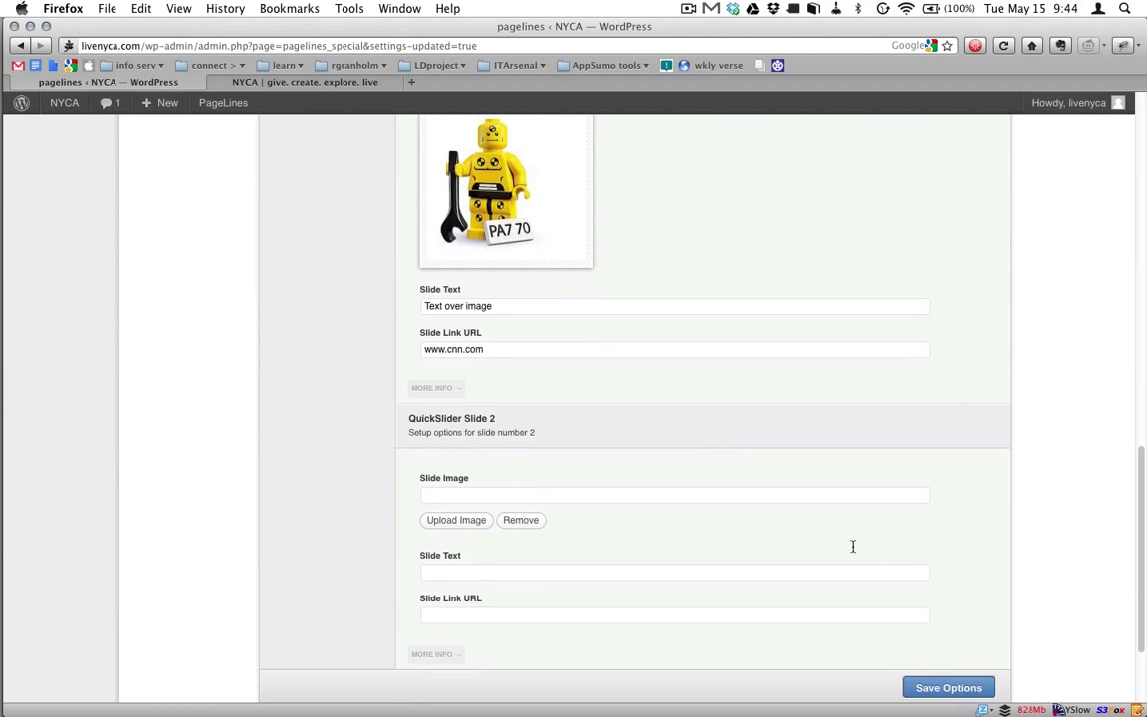
{"action": "scroll", "coordinate": [853, 548], "scroll_direction": "up", "scroll_amount": 2}
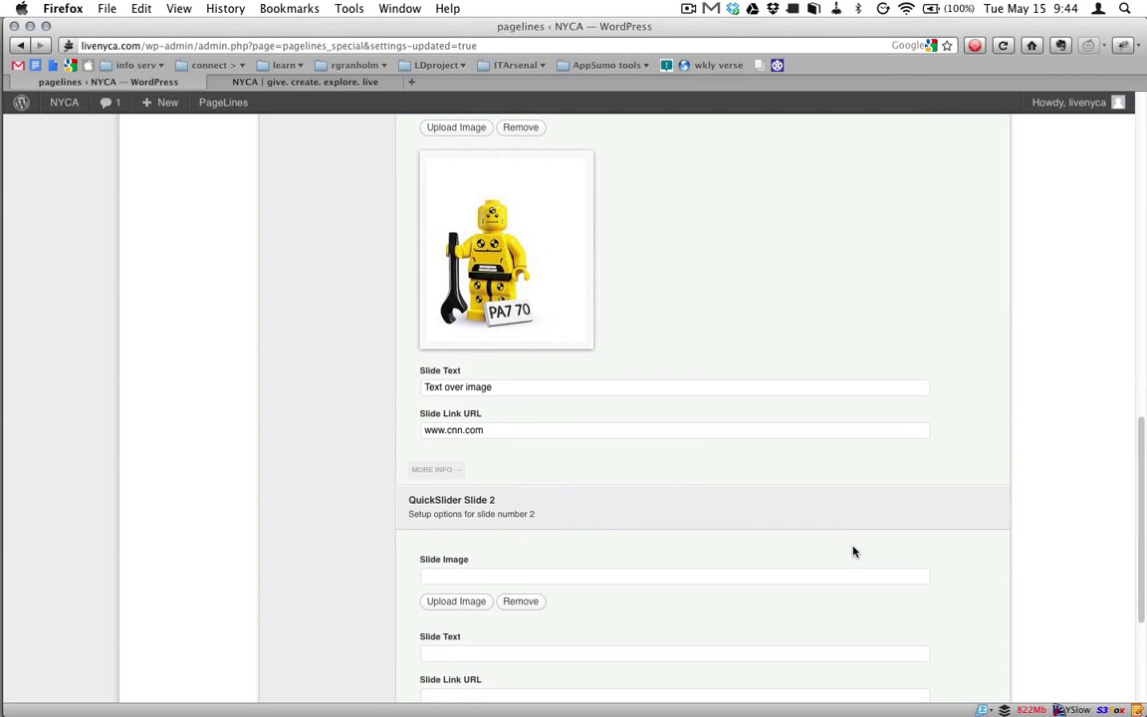
{"action": "scroll", "coordinate": [852, 551], "scroll_direction": "down", "scroll_amount": 1}
{"action": "scroll", "coordinate": [494, 440], "scroll_direction": "down", "scroll_amount": 1}
{"action": "scroll", "coordinate": [479, 437], "scroll_direction": "up", "scroll_amount": 2}
{"action": "scroll", "coordinate": [479, 430], "scroll_direction": "up", "scroll_amount": 6}
{"action": "scroll", "coordinate": [481, 437], "scroll_direction": "up", "scroll_amount": 4}
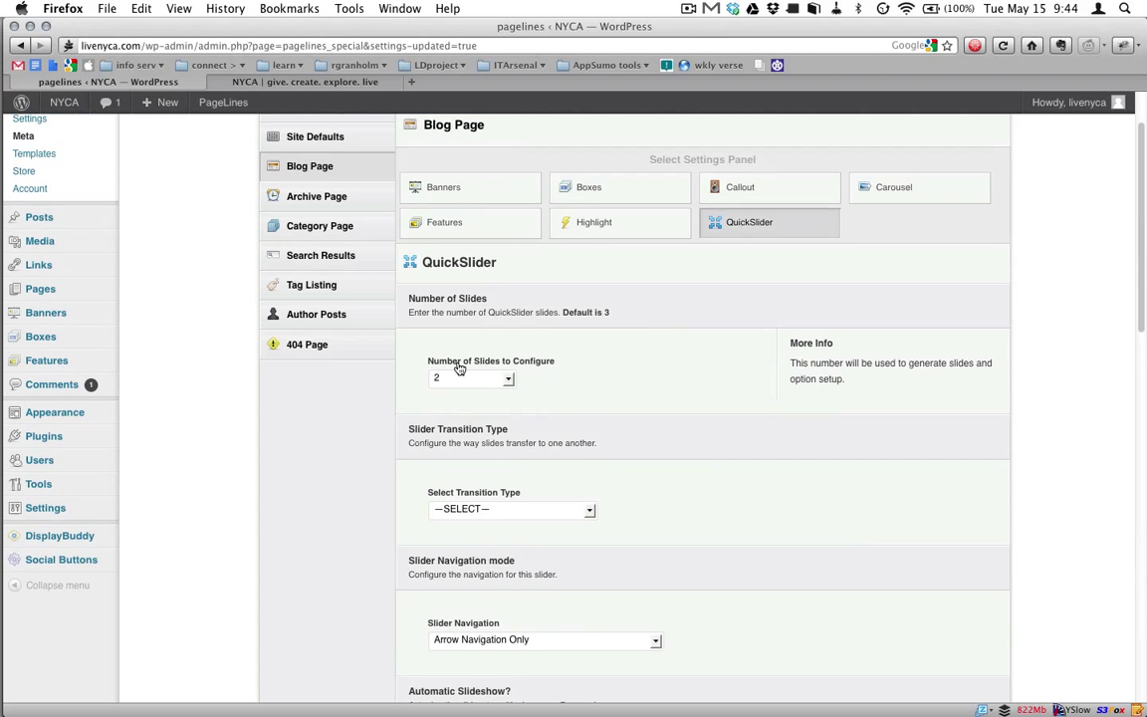
{"action": "scroll", "coordinate": [542, 405], "scroll_direction": "down", "scroll_amount": 1}
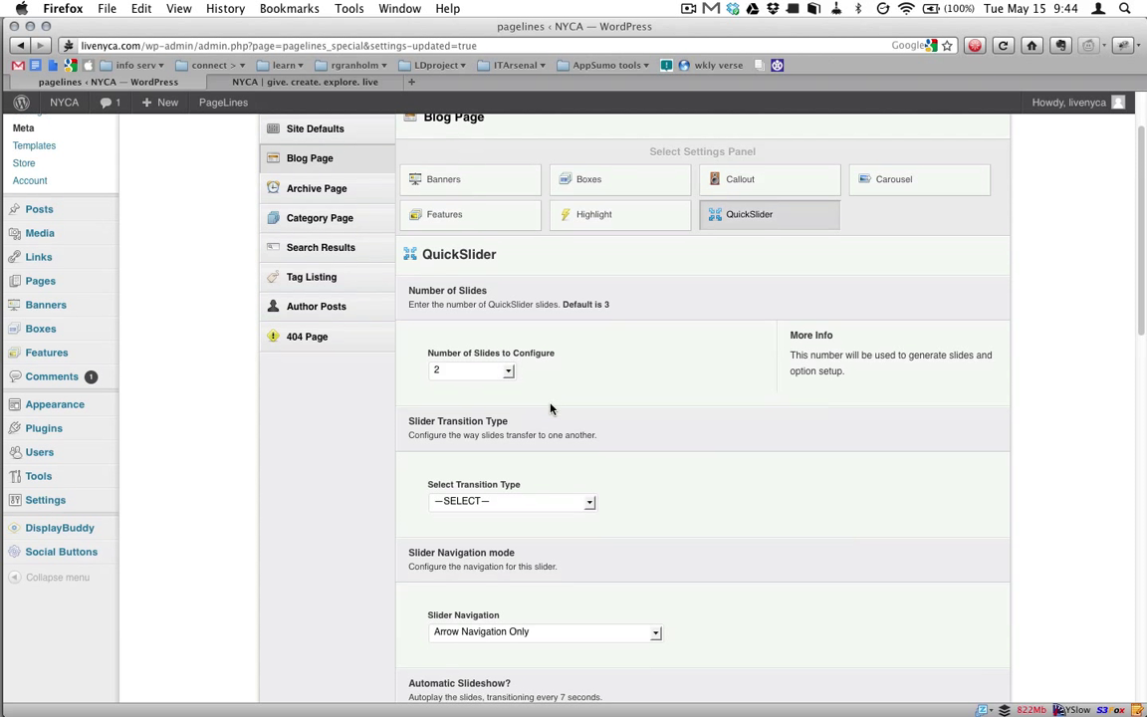
- Check the Number of Slides setting, then go to the live NYCA site tab
{"action": "left_click", "coordinate": [509, 370]}
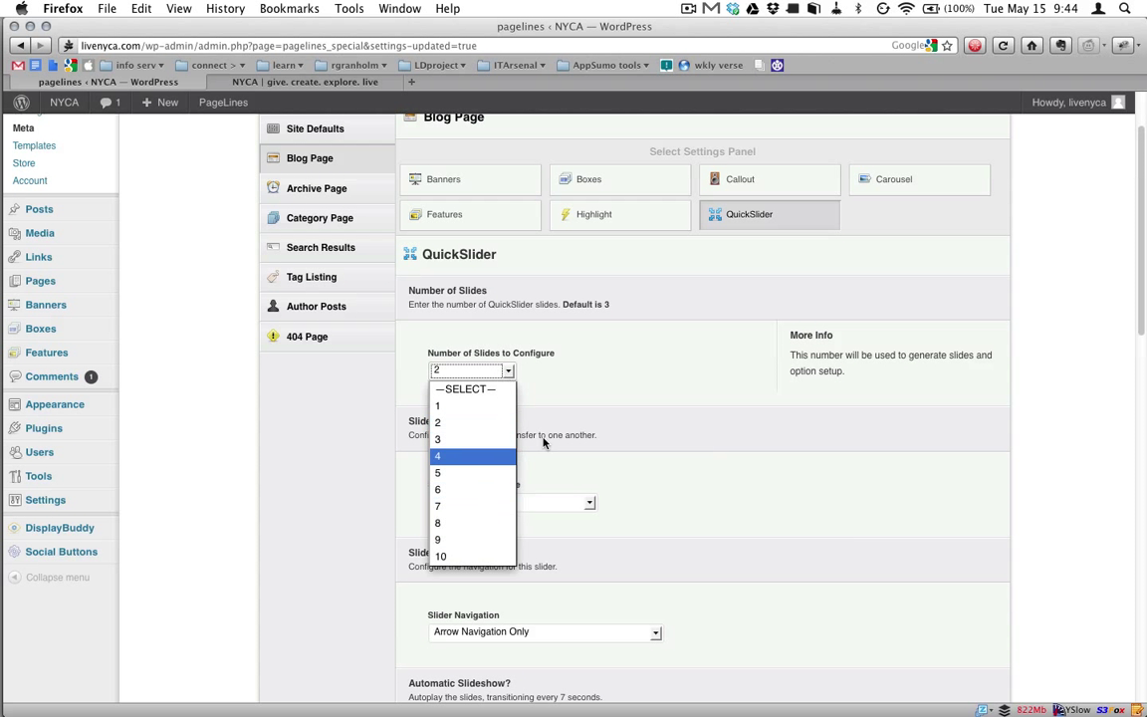
{"action": "scroll", "coordinate": [618, 440], "scroll_direction": "down", "scroll_amount": 1}
{"action": "scroll", "coordinate": [619, 443], "scroll_direction": "down", "scroll_amount": 5}
{"action": "scroll", "coordinate": [618, 444], "scroll_direction": "down", "scroll_amount": 4}
{"action": "scroll", "coordinate": [618, 443], "scroll_direction": "down", "scroll_amount": 1}
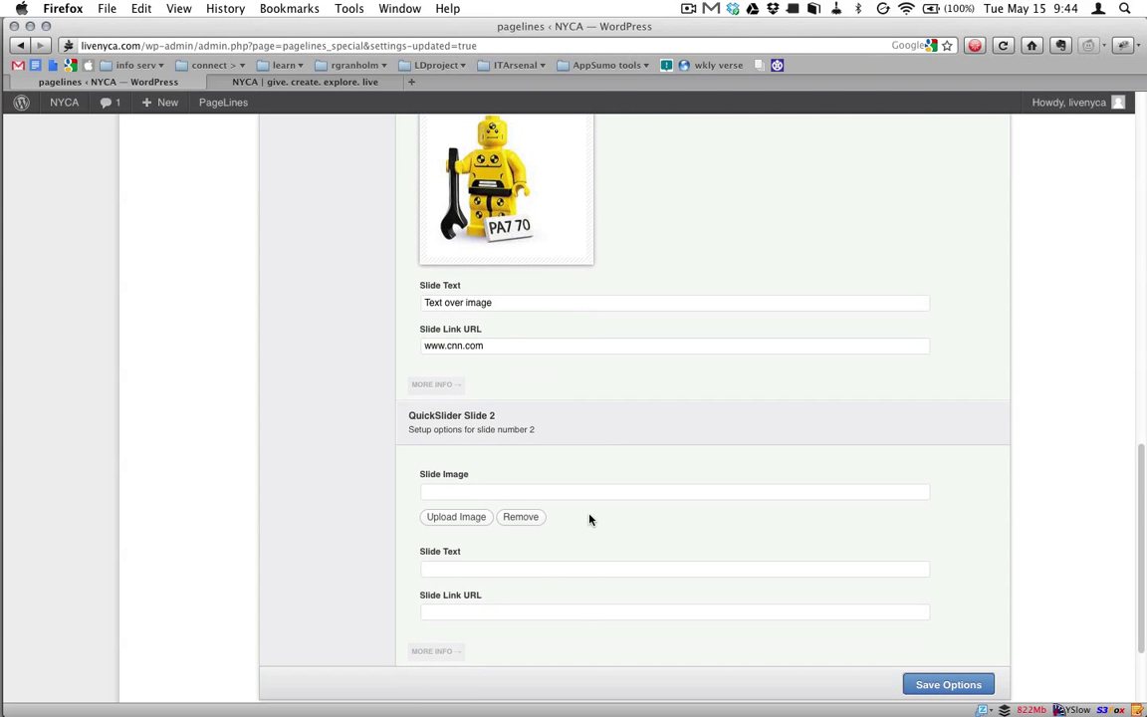
{"action": "scroll", "coordinate": [588, 519], "scroll_direction": "up", "scroll_amount": 4}
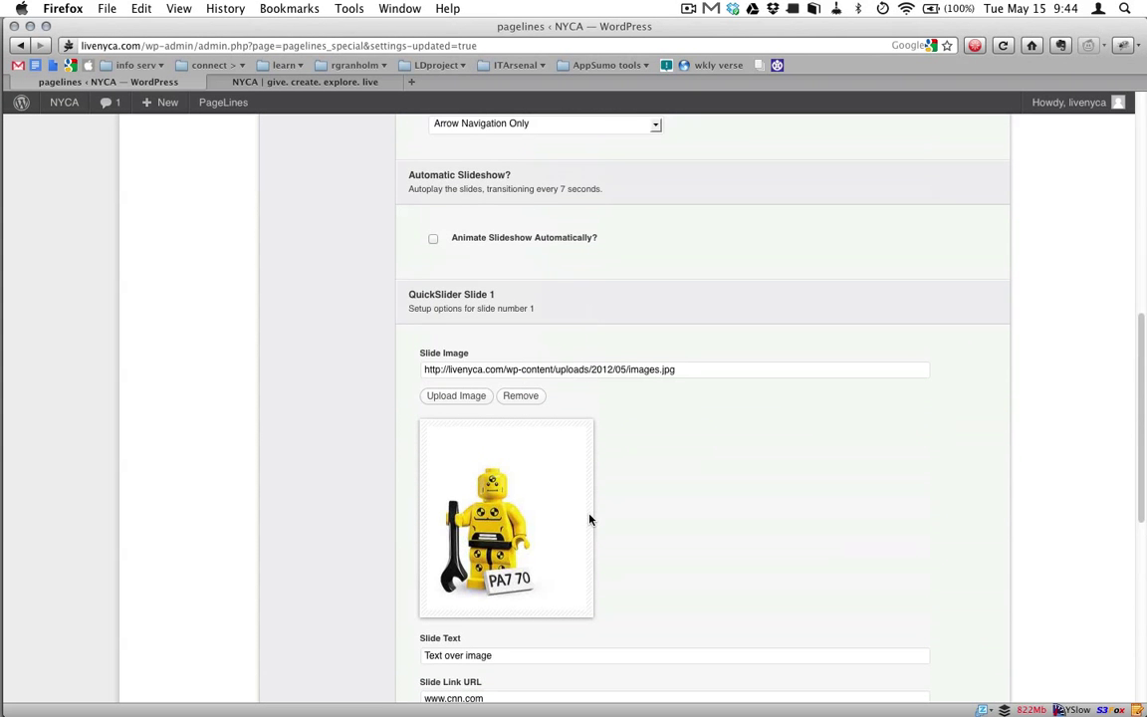
{"action": "left_click", "coordinate": [273, 82]}
- Reload the NYCA home page and scroll through it to see the captioned Lego slide
{"action": "key", "text": "super+r"}
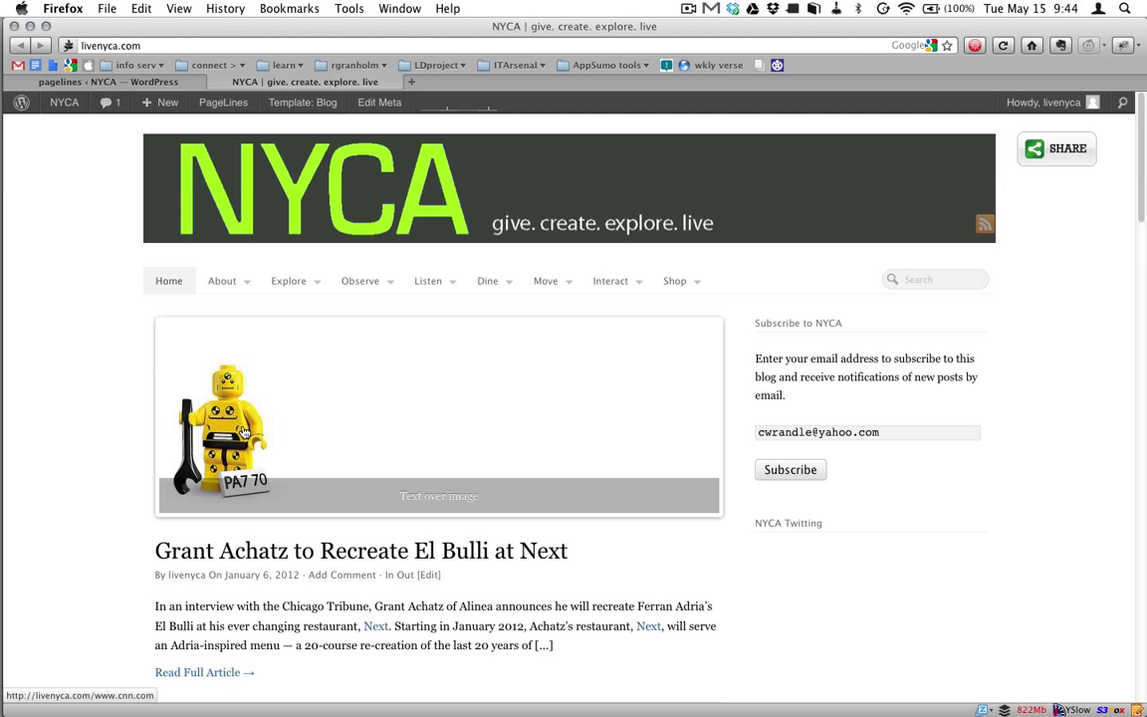
{"action": "scroll", "coordinate": [274, 386], "scroll_direction": "down", "scroll_amount": 1}
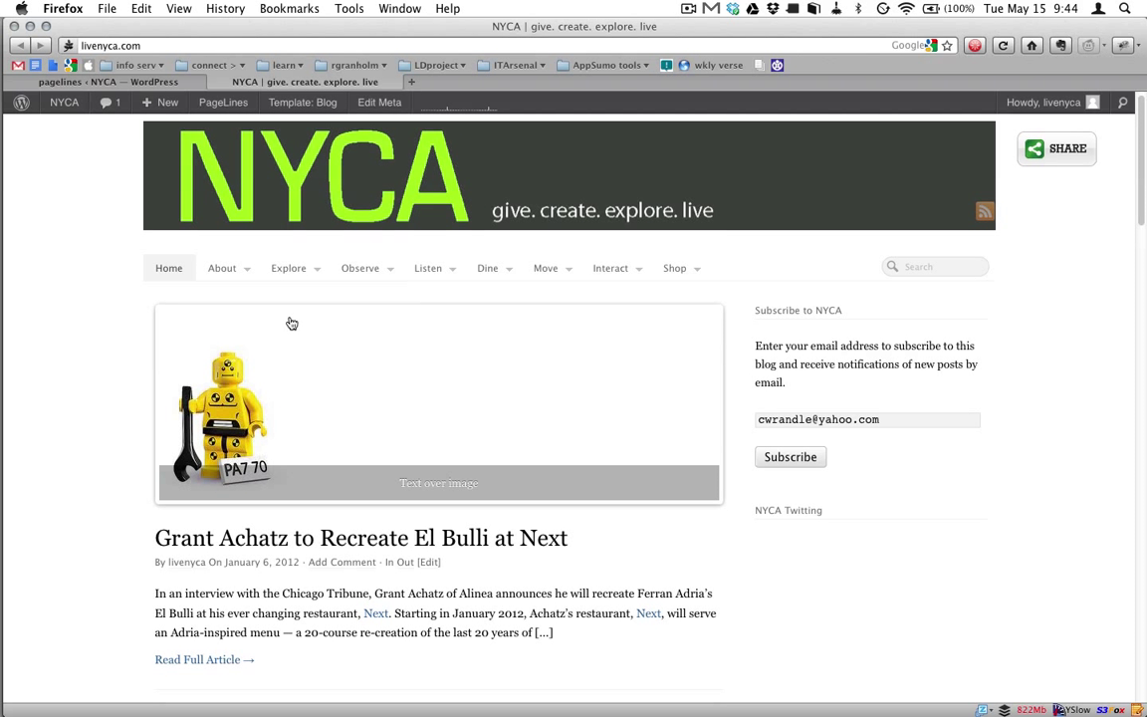
{"action": "scroll", "coordinate": [151, 394], "scroll_direction": "down", "scroll_amount": 3}
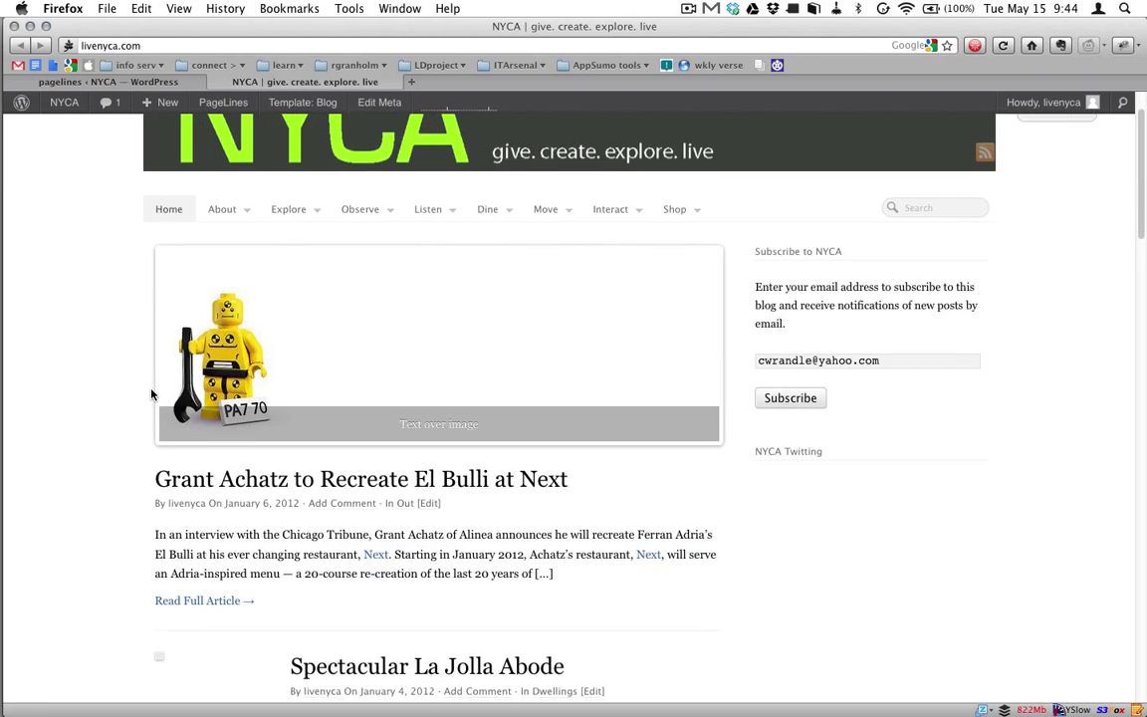
{"action": "scroll", "coordinate": [152, 395], "scroll_direction": "down", "scroll_amount": 5}
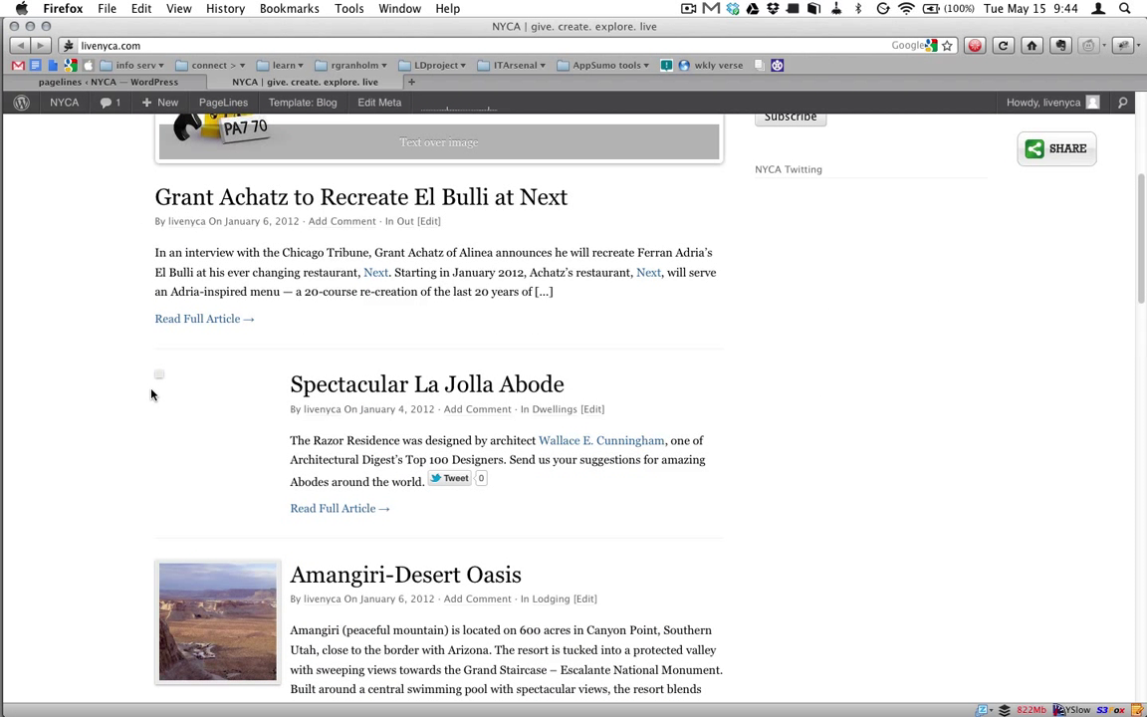
{"action": "scroll", "coordinate": [151, 394], "scroll_direction": "up", "scroll_amount": 1}
{"action": "scroll", "coordinate": [152, 395], "scroll_direction": "down", "scroll_amount": 1}
{"action": "scroll", "coordinate": [151, 395], "scroll_direction": "down", "scroll_amount": 1}
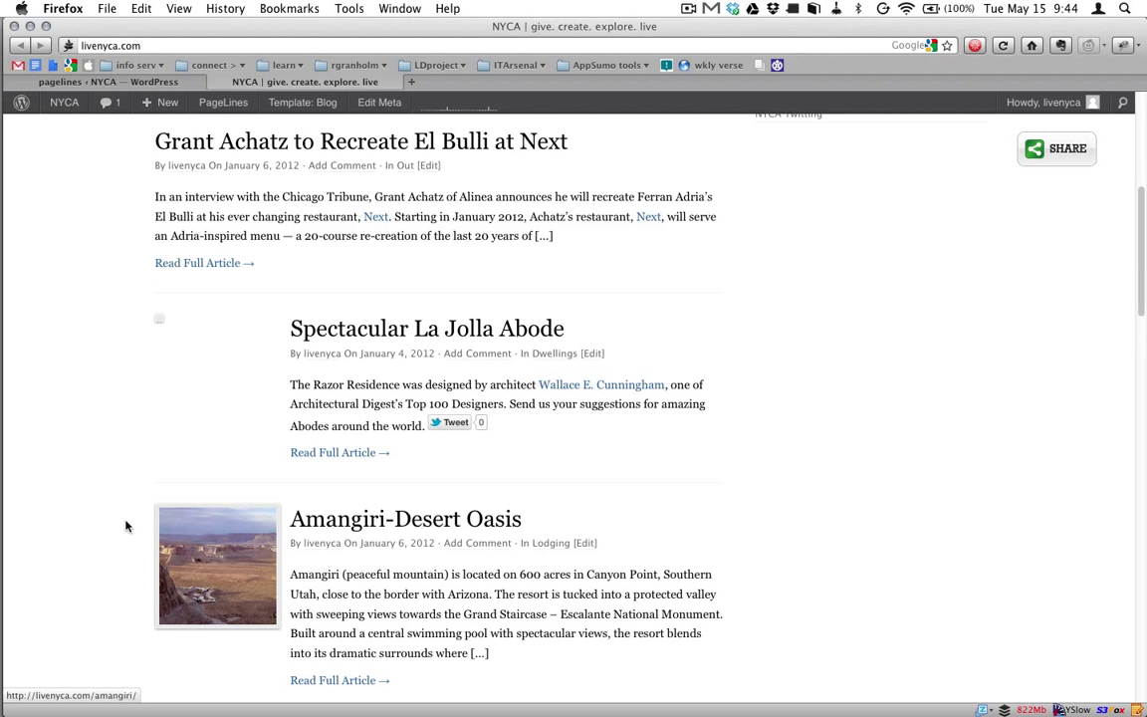
{"action": "scroll", "coordinate": [109, 499], "scroll_direction": "down", "scroll_amount": 1}
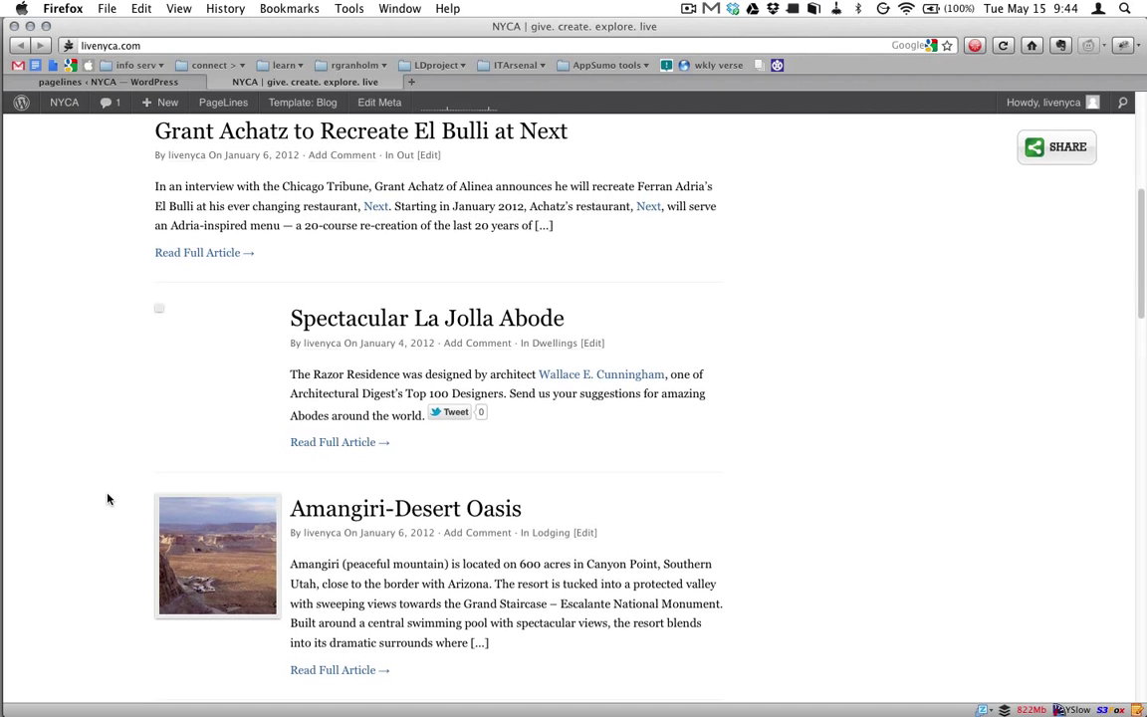
{"action": "scroll", "coordinate": [109, 499], "scroll_direction": "up", "scroll_amount": 1}
{"action": "scroll", "coordinate": [108, 499], "scroll_direction": "up", "scroll_amount": 1}
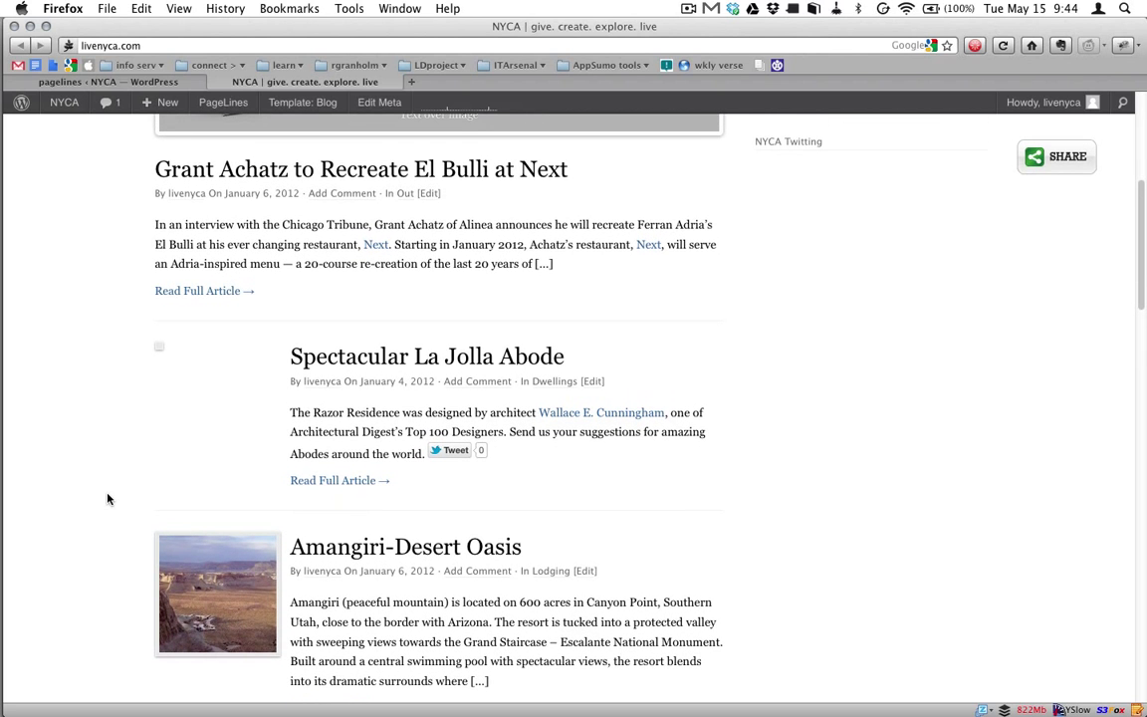
{"action": "scroll", "coordinate": [108, 499], "scroll_direction": "up", "scroll_amount": 1}
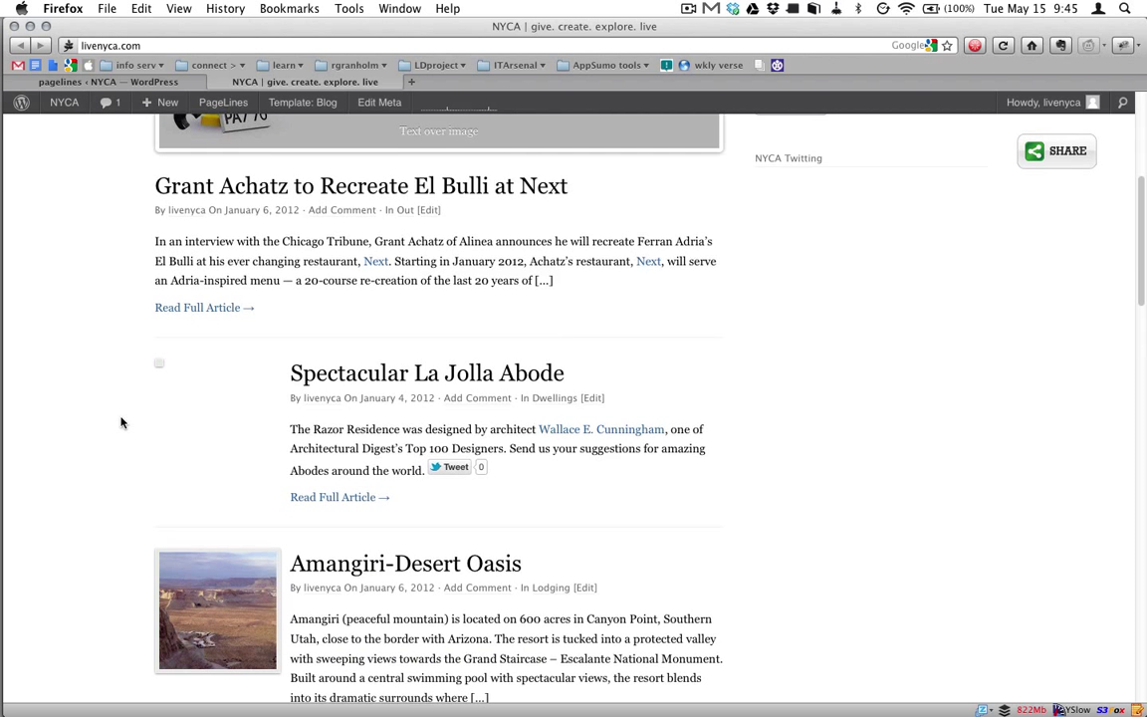
{"action": "scroll", "coordinate": [120, 423], "scroll_direction": "up", "scroll_amount": 5}
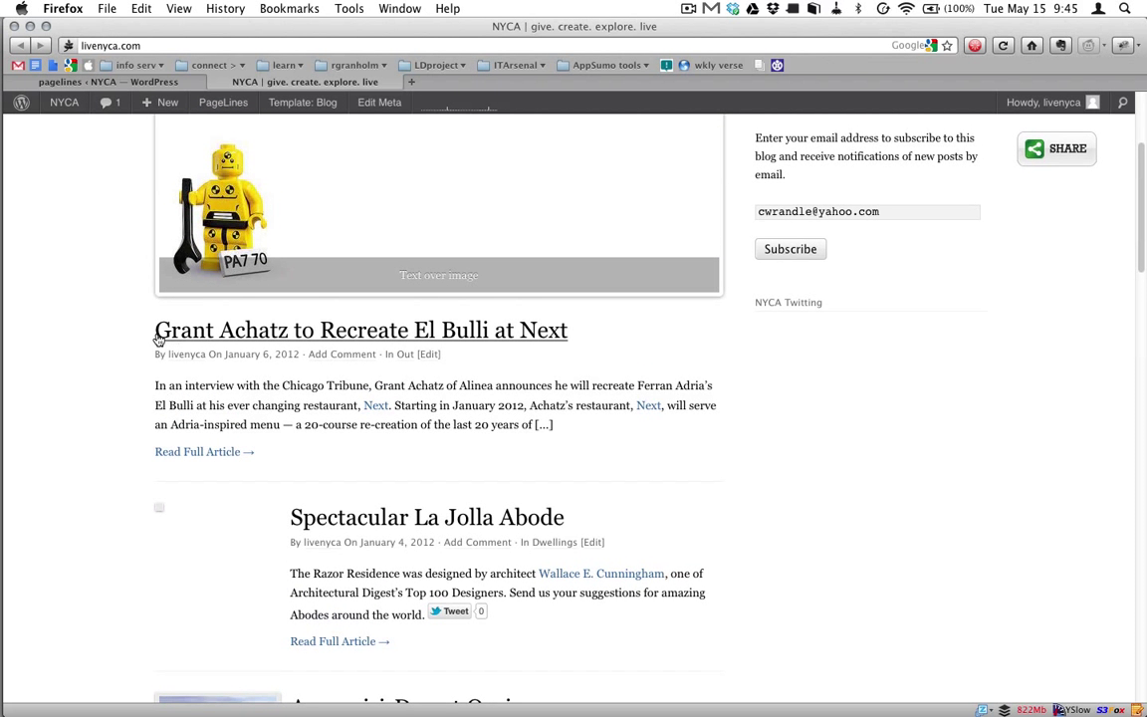
- Open the Grant Achatz post's Edit page in a new tab, closing the duplicate tab
{"action": "left_click_drag", "start_coordinate": [153, 336], "coordinate": [571, 336]}
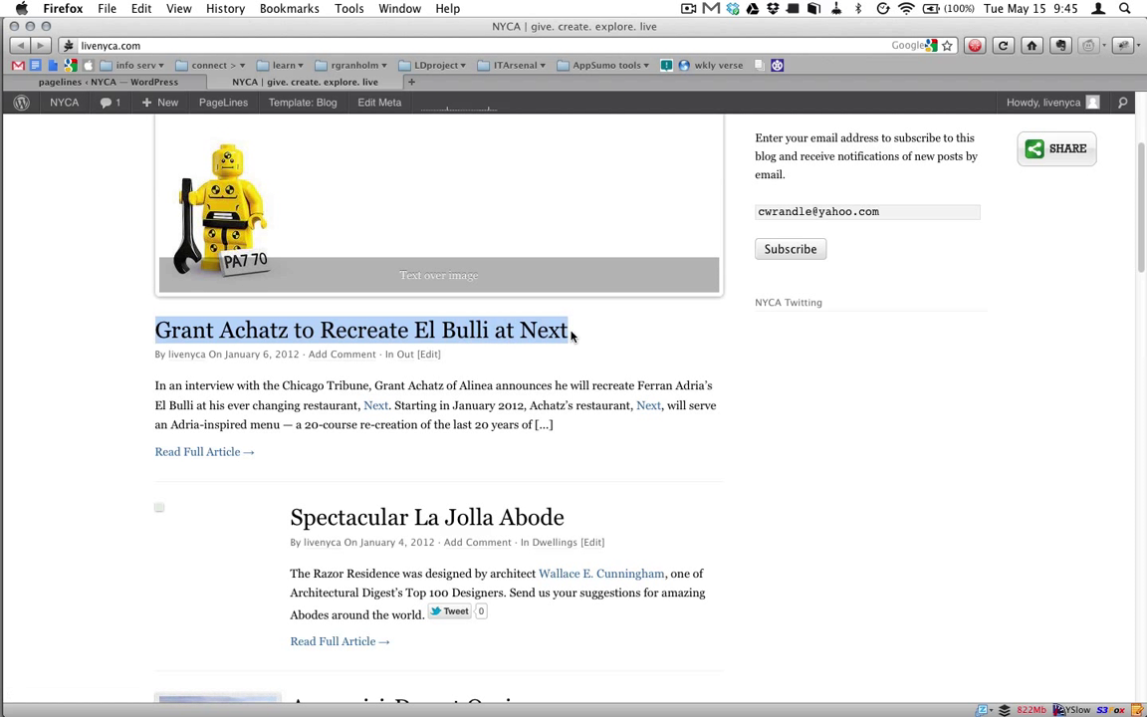
{"action": "left_click", "coordinate": [434, 355], "text": "super"}
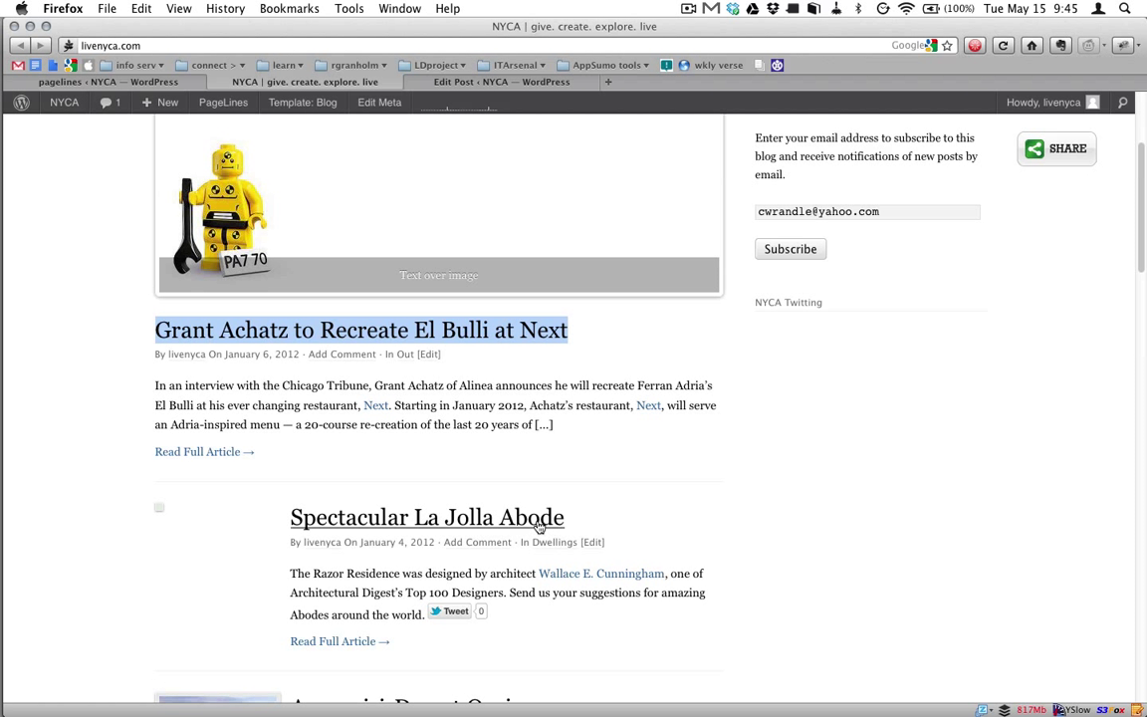
{"action": "middle_click", "coordinate": [592, 543]}
{"action": "left_click", "coordinate": [413, 81]}
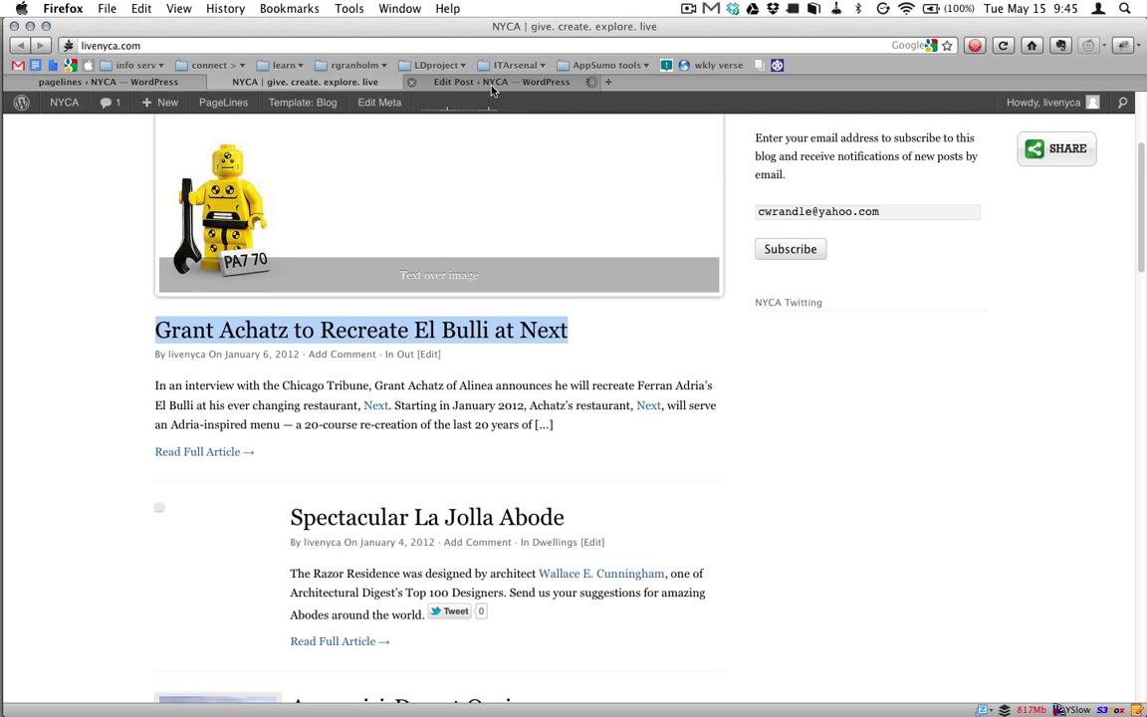
- Drag images.jpg from Finder into the featured image uploader for Spectacular La Jolla Abode
{"action": "left_click", "coordinate": [491, 81]}
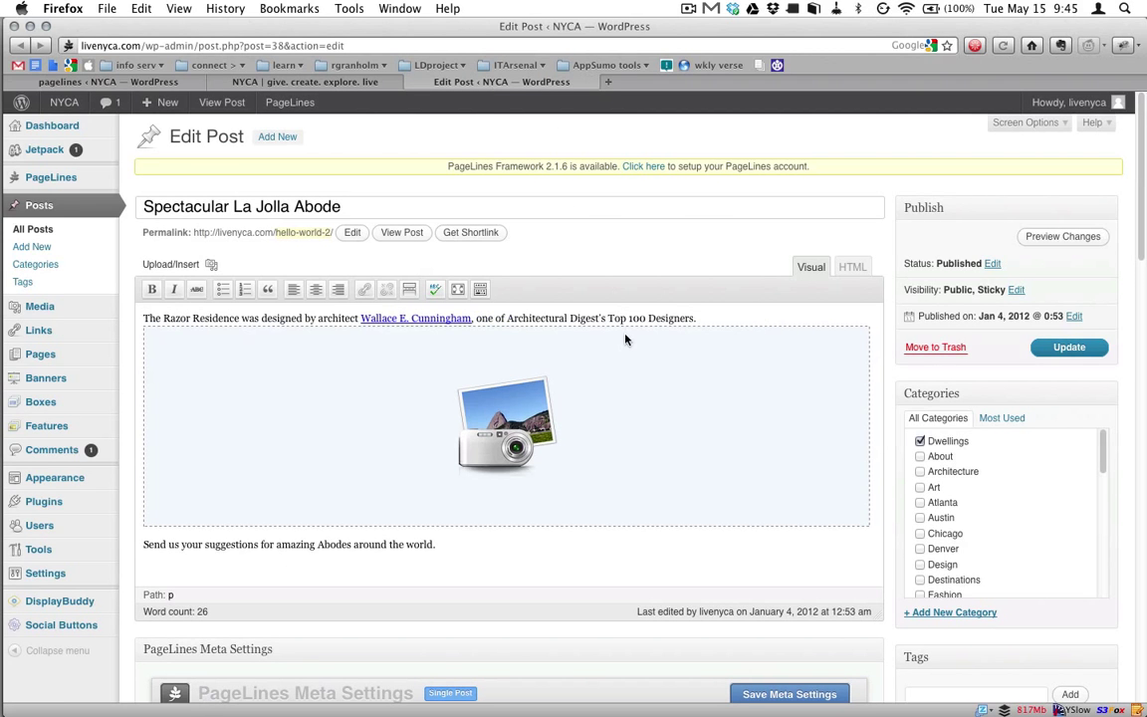
{"action": "scroll", "coordinate": [625, 340], "scroll_direction": "down", "scroll_amount": 2}
{"action": "scroll", "coordinate": [606, 391], "scroll_direction": "down", "scroll_amount": 2}
{"action": "scroll", "coordinate": [607, 392], "scroll_direction": "up", "scroll_amount": 2}
{"action": "scroll", "coordinate": [607, 392], "scroll_direction": "up", "scroll_amount": 1}
{"action": "scroll", "coordinate": [883, 488], "scroll_direction": "down", "scroll_amount": 3}
{"action": "scroll", "coordinate": [883, 490], "scroll_direction": "down", "scroll_amount": 2}
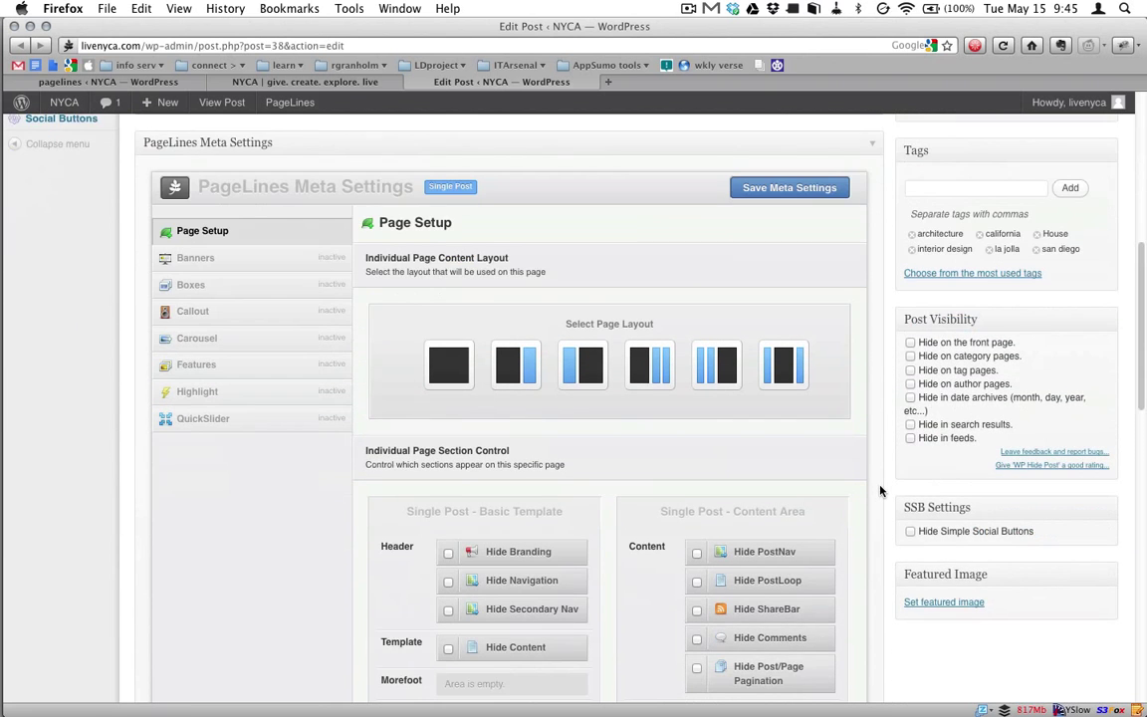
{"action": "scroll", "coordinate": [885, 492], "scroll_direction": "down", "scroll_amount": 1}
{"action": "left_click", "coordinate": [949, 501]}
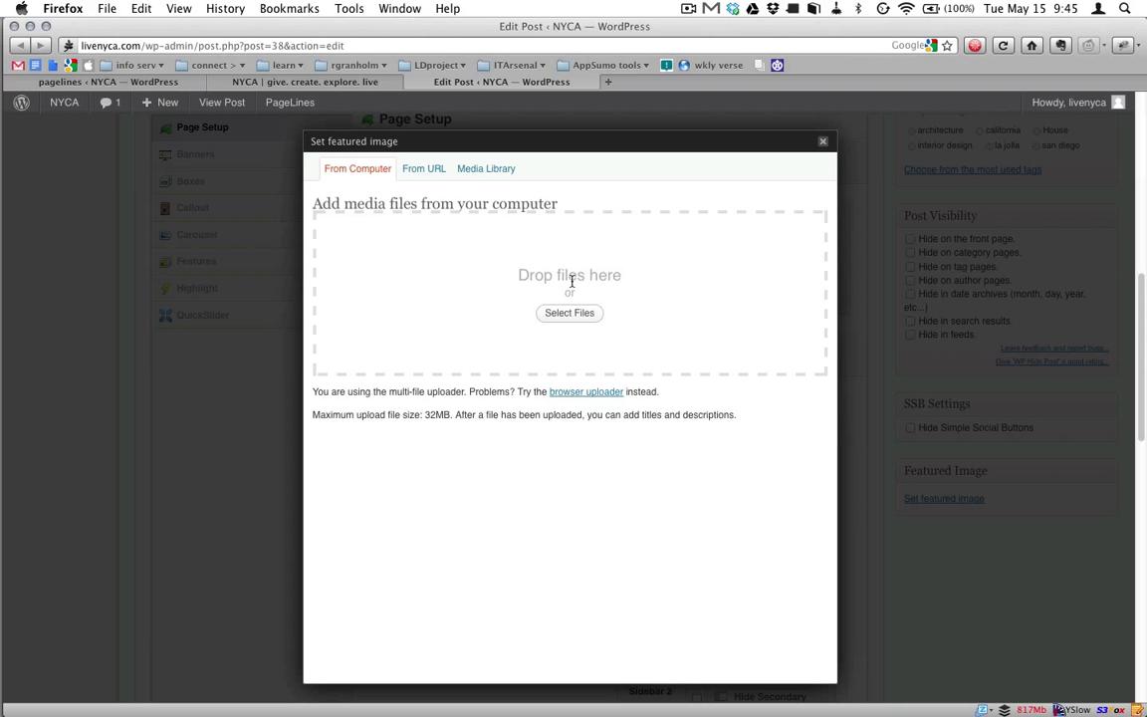
{"action": "key", "text": "super+Tab"}
{"action": "key", "text": "super+Tab"}
{"action": "key", "text": "super+Tab"}
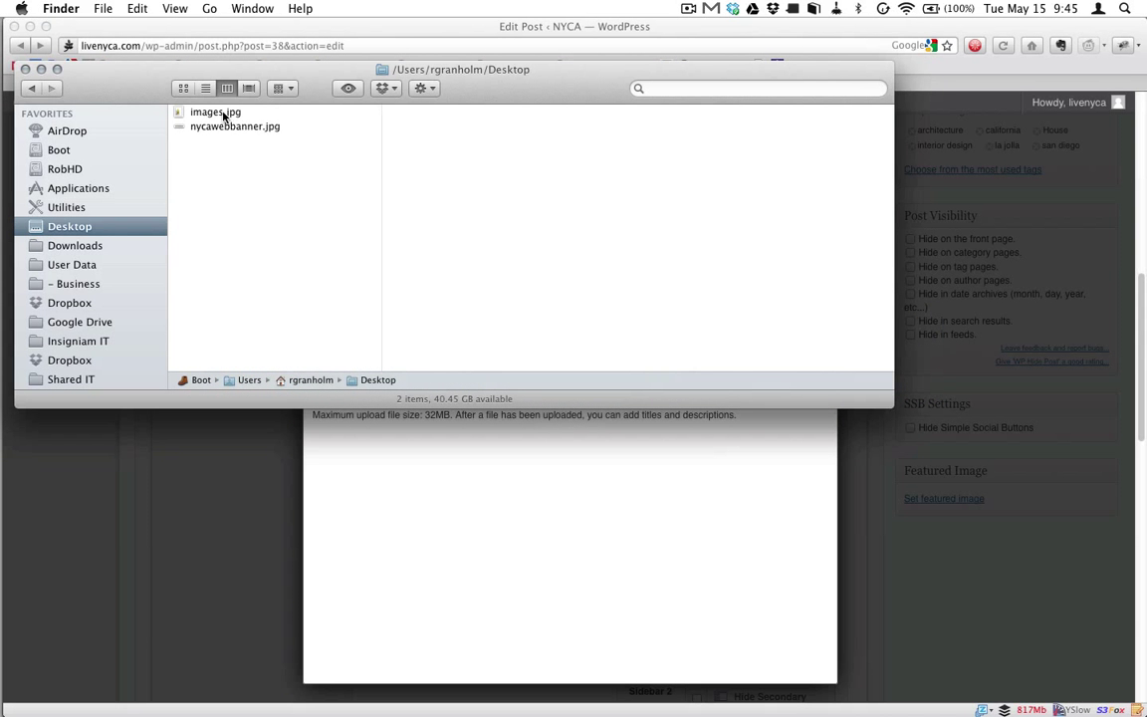
{"action": "left_click_drag", "start_coordinate": [221, 116], "coordinate": [495, 311]}
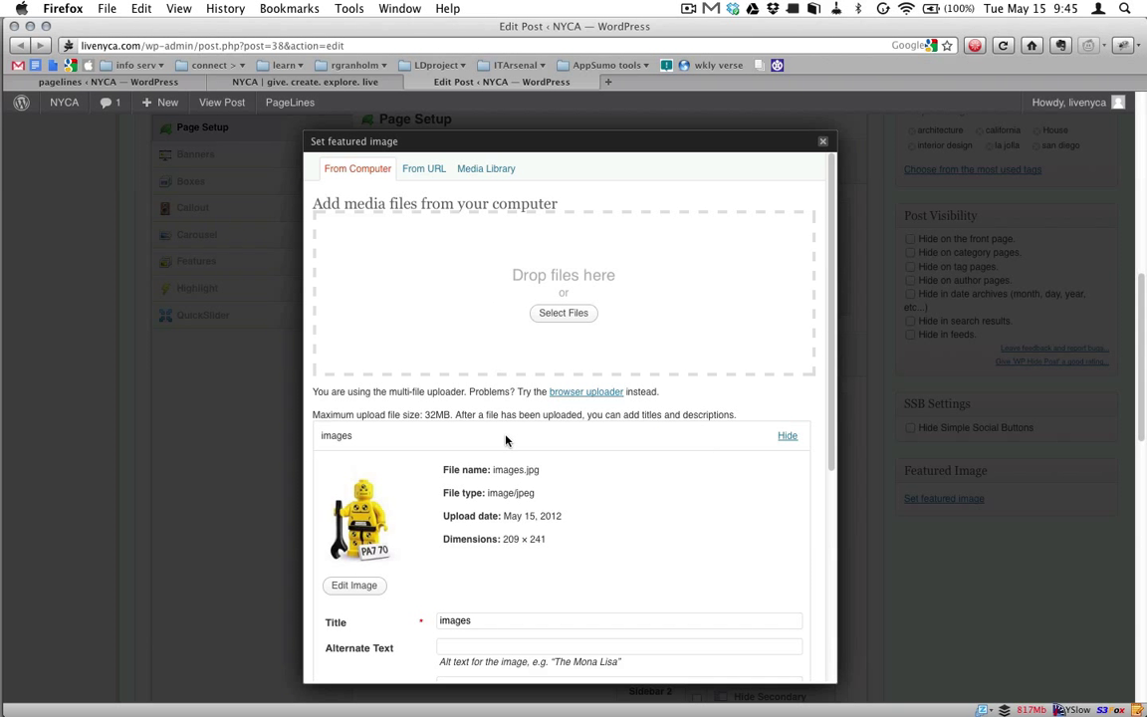
- Use the uploaded images.jpg as the featured image, save changes, and close the window
{"action": "scroll", "coordinate": [498, 379], "scroll_direction": "down", "scroll_amount": 5}
{"action": "scroll", "coordinate": [505, 436], "scroll_direction": "down", "scroll_amount": 2}
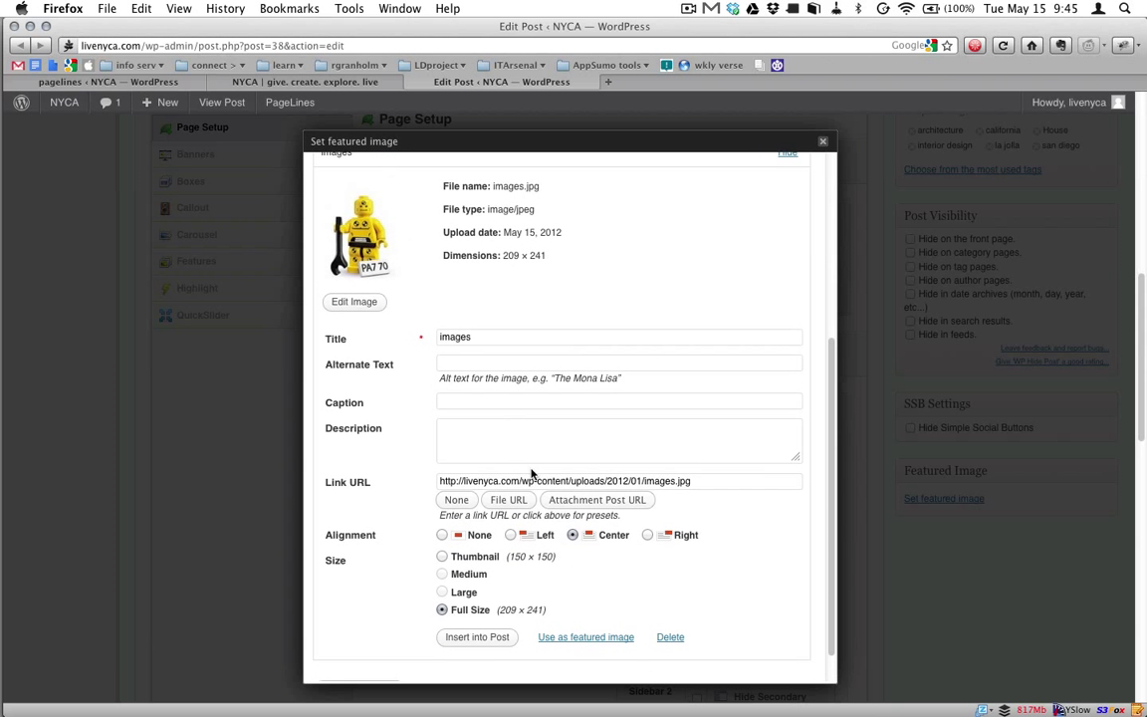
{"action": "left_click", "coordinate": [606, 645]}
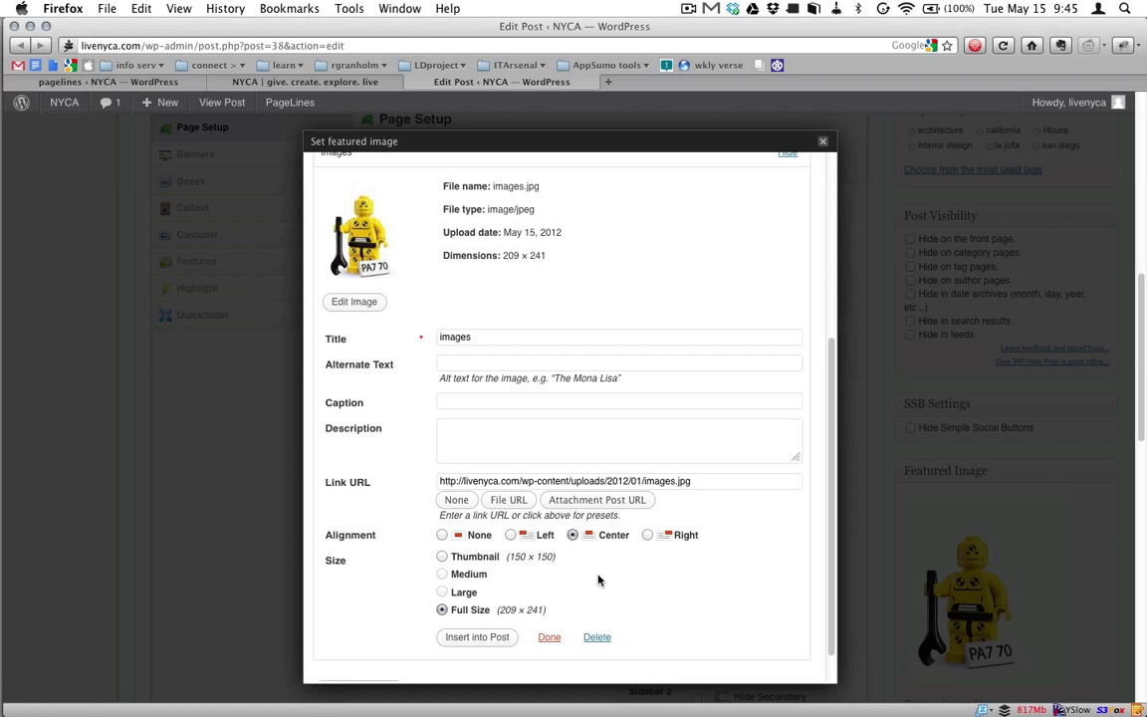
{"action": "scroll", "coordinate": [597, 579], "scroll_direction": "down", "scroll_amount": 1}
{"action": "left_click", "coordinate": [377, 653]}
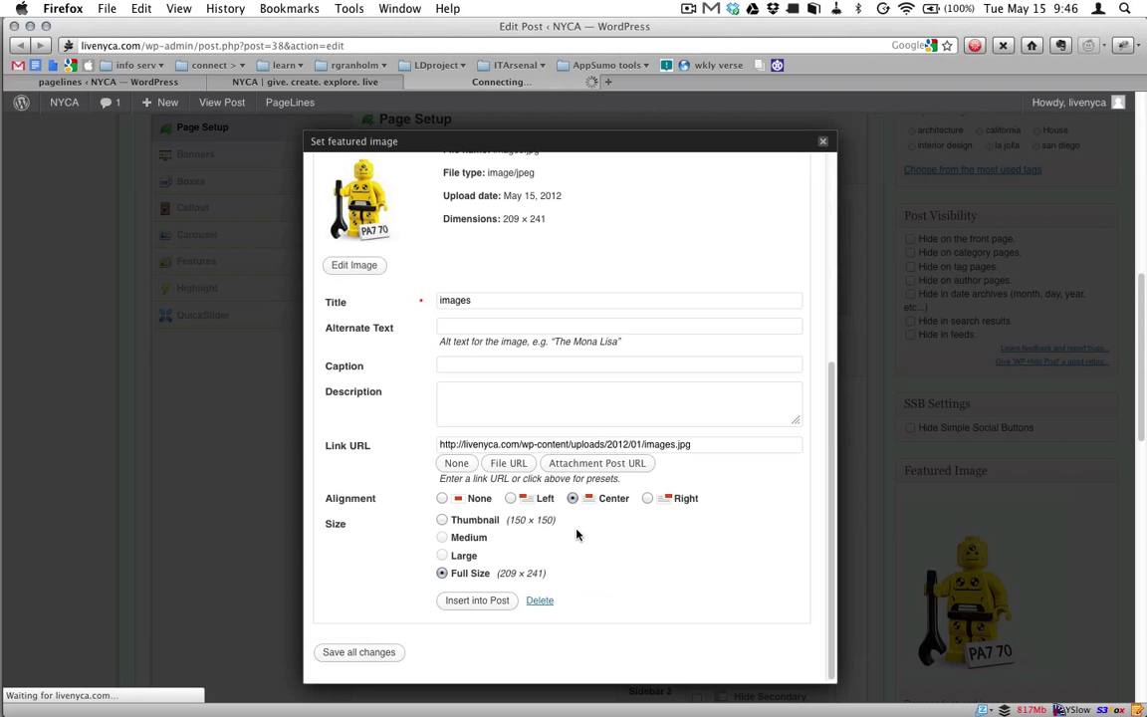
{"action": "left_click", "coordinate": [821, 142]}
{"action": "scroll", "coordinate": [922, 473], "scroll_direction": "down", "scroll_amount": 1}
- Reload the NYCA blog tab and scroll to Spectacular La Jolla Abode's new Lego thumbnail
{"action": "scroll", "coordinate": [953, 516], "scroll_direction": "up", "scroll_amount": 1}
{"action": "scroll", "coordinate": [953, 516], "scroll_direction": "up", "scroll_amount": 10}
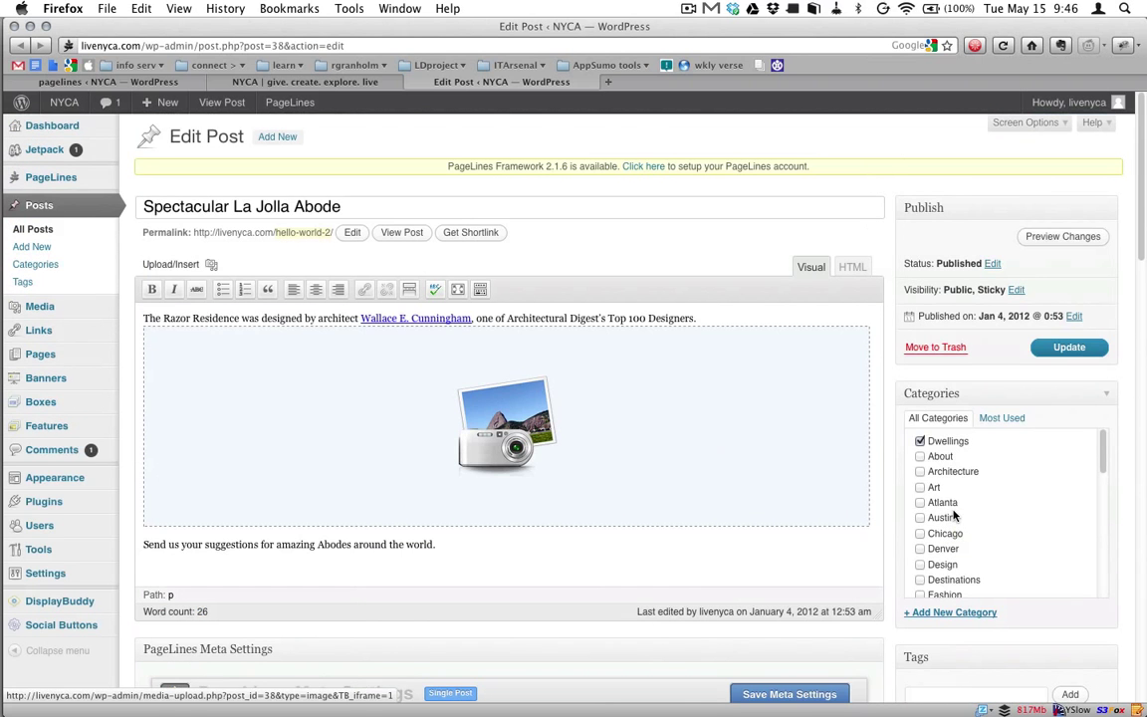
{"action": "left_click", "coordinate": [317, 82]}
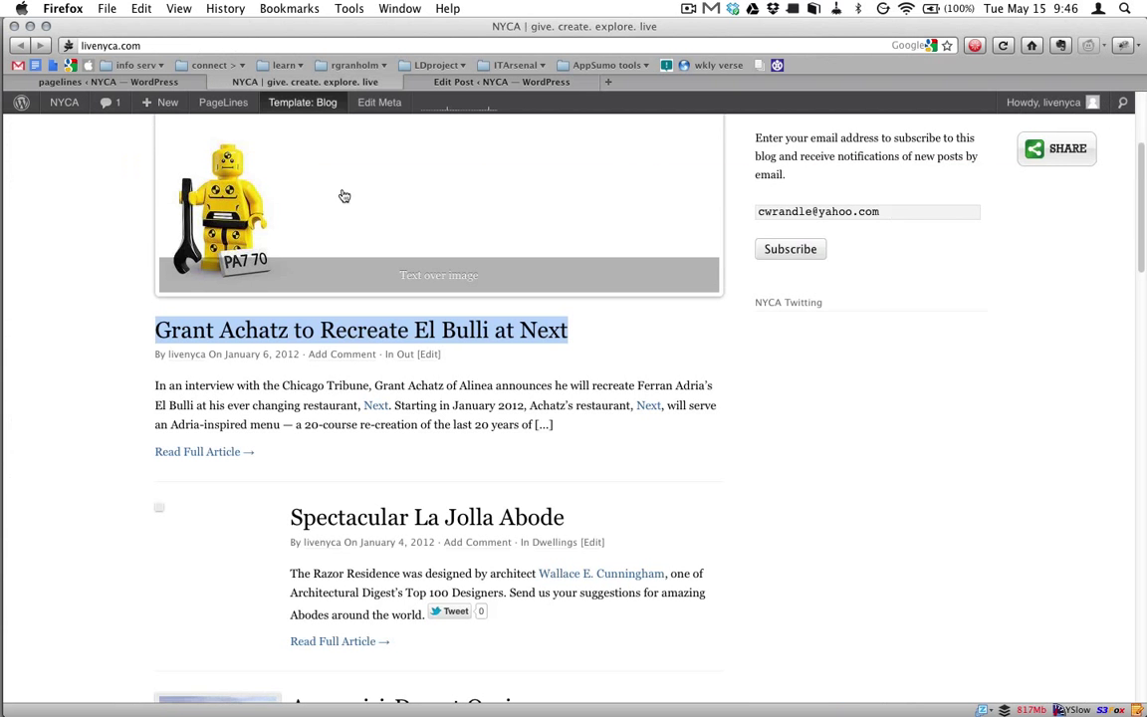
{"action": "key", "text": "super+r"}
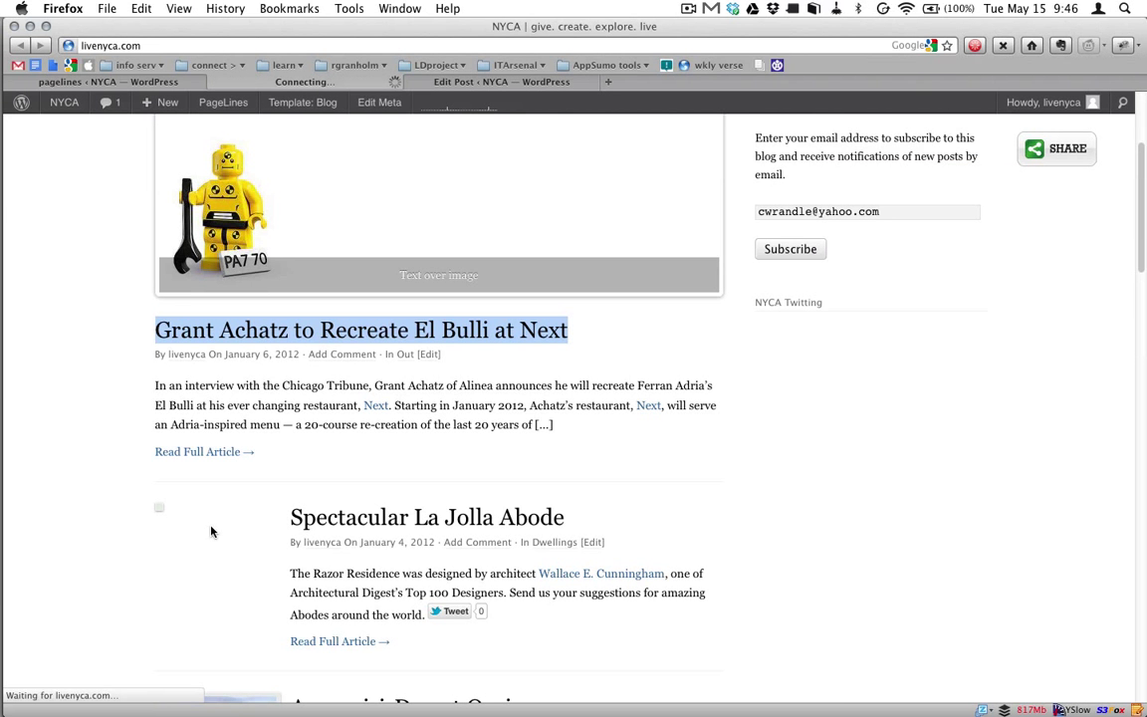
{"action": "scroll", "coordinate": [285, 600], "scroll_direction": "down", "scroll_amount": 3}
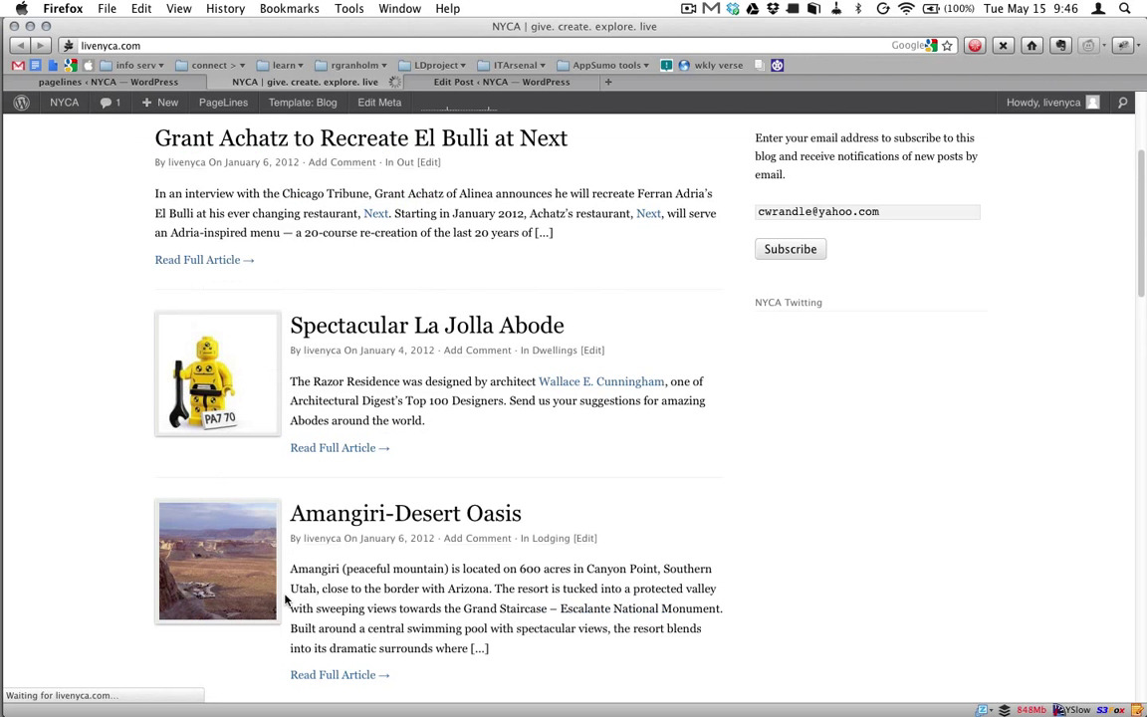
{"action": "scroll", "coordinate": [285, 600], "scroll_direction": "down", "scroll_amount": 1}
{"action": "scroll", "coordinate": [284, 599], "scroll_direction": "down", "scroll_amount": 1}
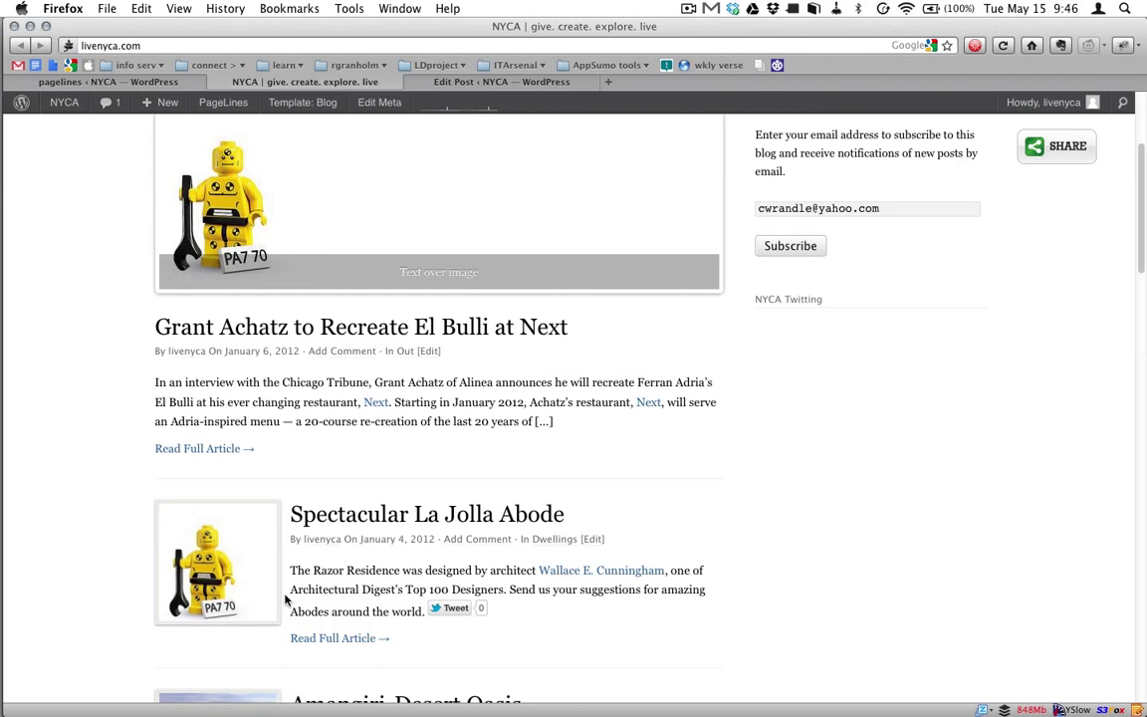
{"action": "scroll", "coordinate": [285, 600], "scroll_direction": "down", "scroll_amount": 1}
{"action": "scroll", "coordinate": [285, 600], "scroll_direction": "down", "scroll_amount": 2}
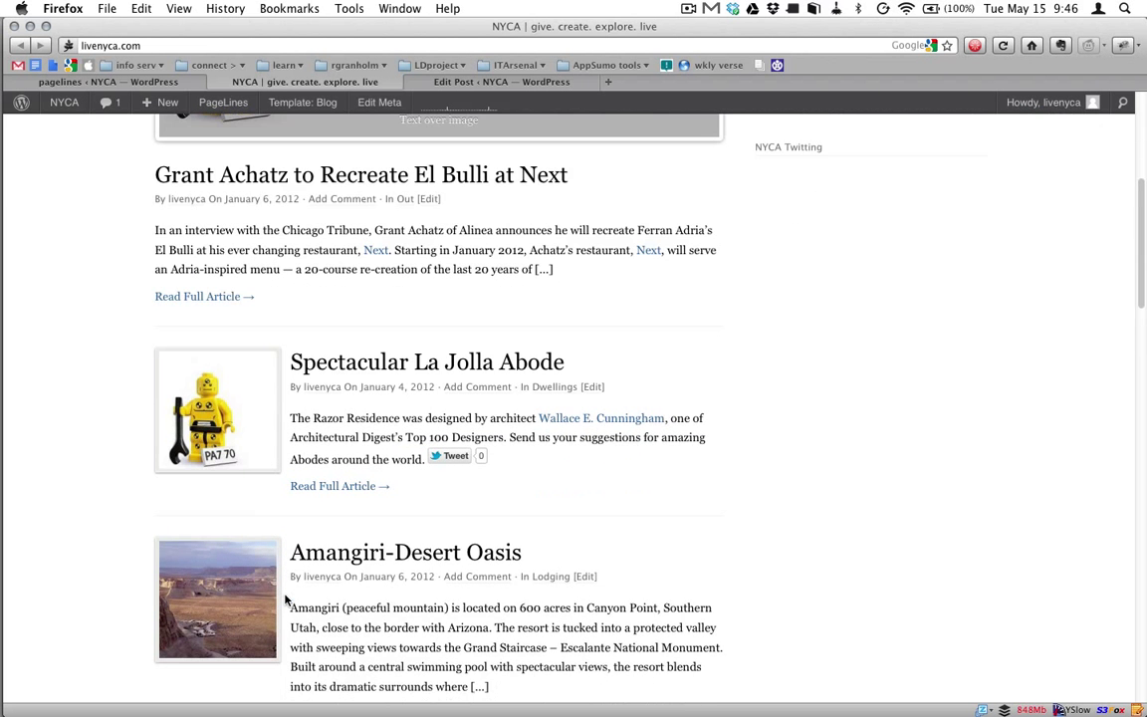
{"action": "scroll", "coordinate": [285, 600], "scroll_direction": "down", "scroll_amount": 2}
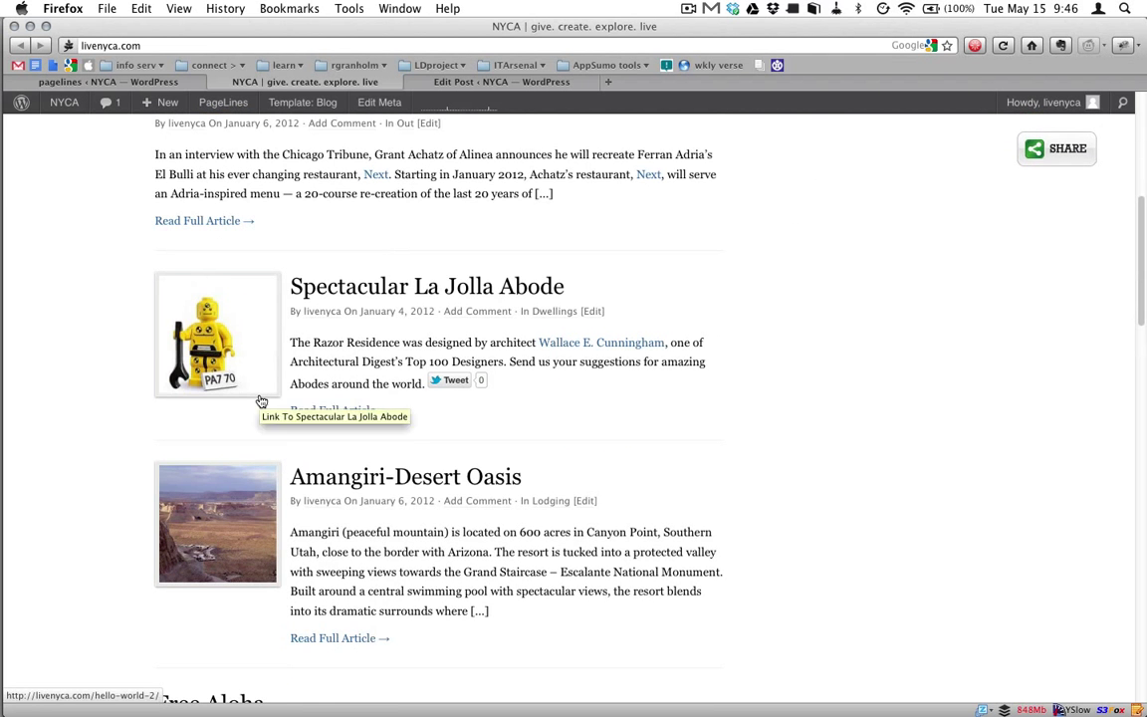
{"action": "scroll", "coordinate": [261, 402], "scroll_direction": "down", "scroll_amount": 1}
{"action": "scroll", "coordinate": [261, 399], "scroll_direction": "down", "scroll_amount": 1}
{"action": "scroll", "coordinate": [261, 400], "scroll_direction": "up", "scroll_amount": 2}
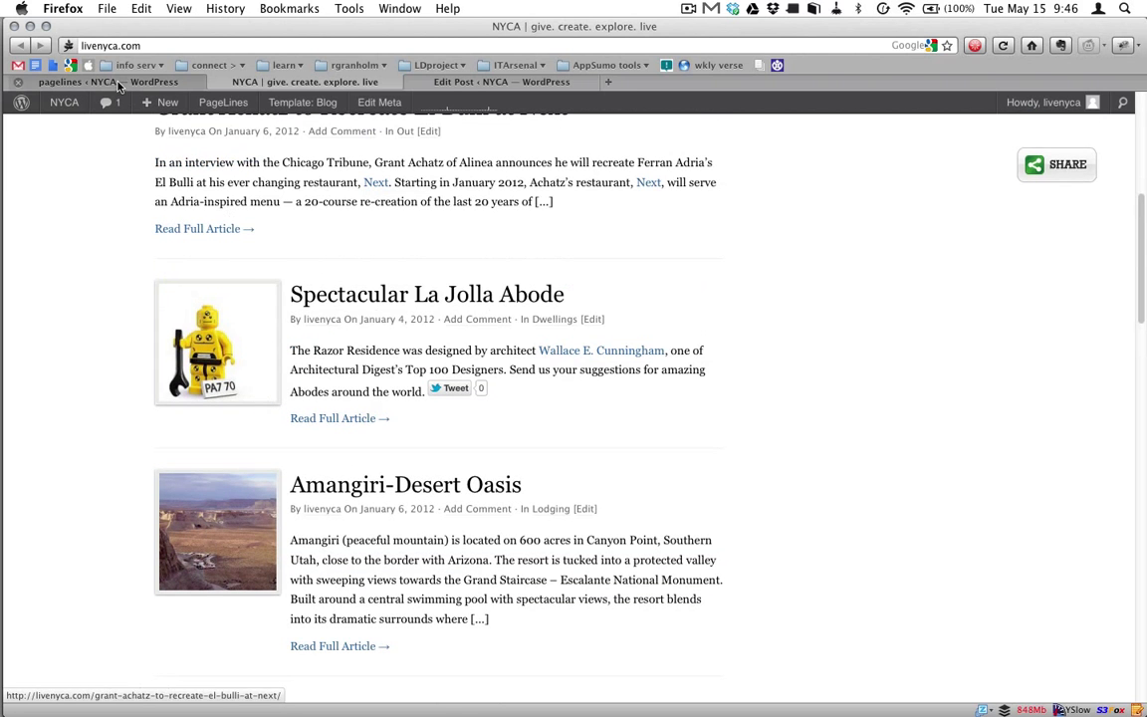
{"action": "left_click", "coordinate": [118, 84]}
- Go to the Appearance > Widgets admin page from the PageLines dashboard
{"action": "scroll", "coordinate": [182, 374], "scroll_direction": "up", "scroll_amount": 3}
{"action": "scroll", "coordinate": [183, 374], "scroll_direction": "up", "scroll_amount": 6}
{"action": "scroll", "coordinate": [183, 375], "scroll_direction": "down", "scroll_amount": 1}
{"action": "scroll", "coordinate": [183, 374], "scroll_direction": "up", "scroll_amount": 1}
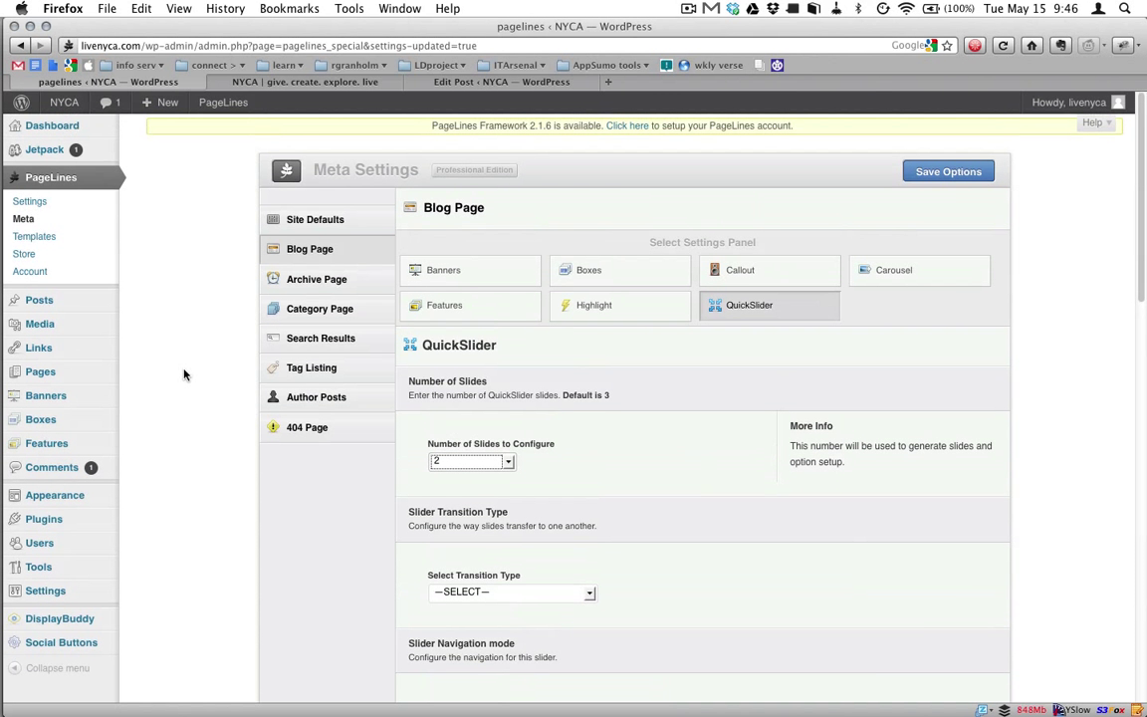
{"action": "mouse_move", "coordinate": [54, 495]}
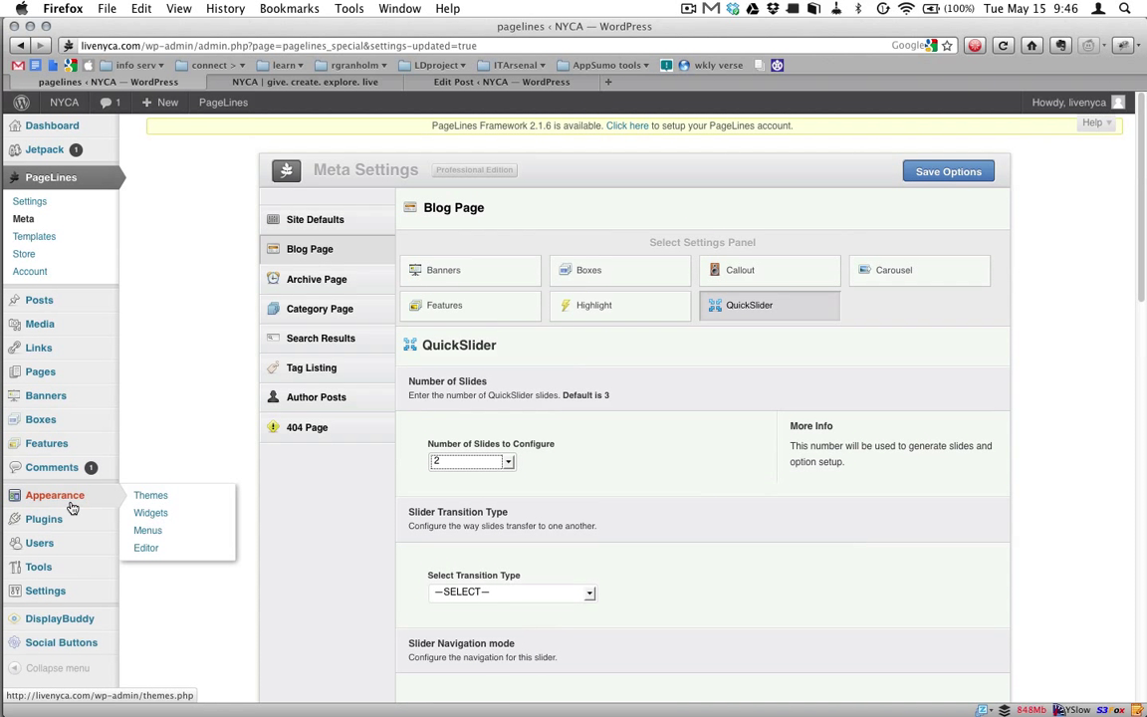
{"action": "left_click", "coordinate": [150, 513]}
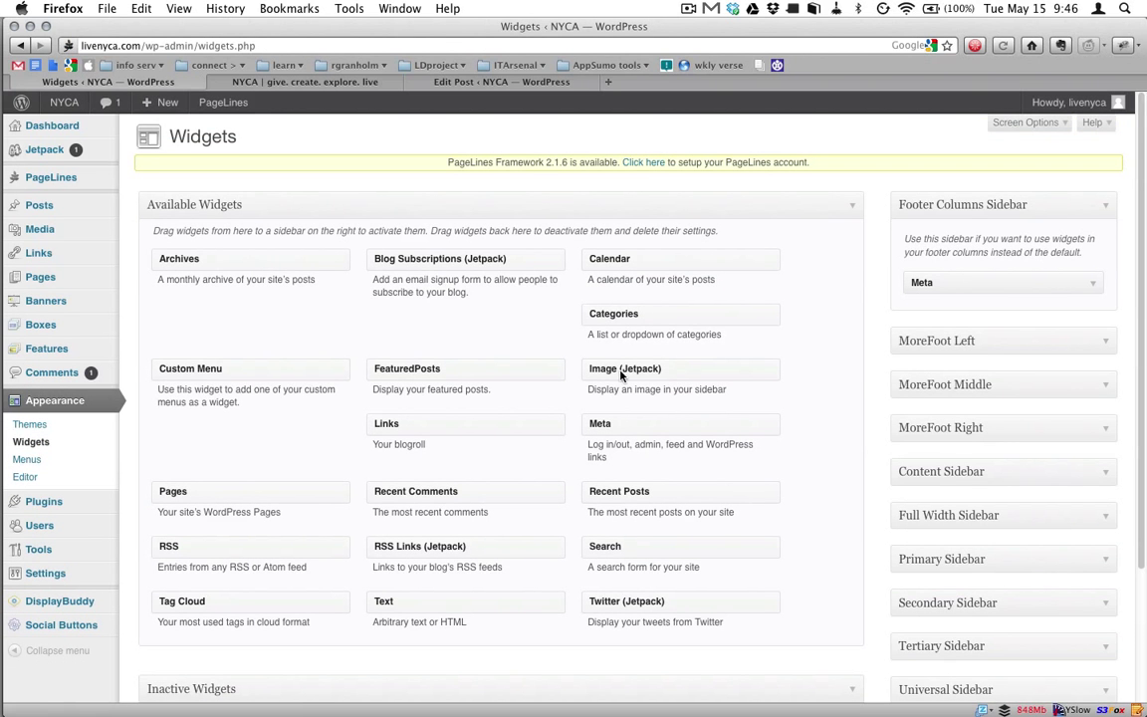
- Expand the Primary Sidebar to list its Blog Subscriptions and NYCA Twitting widgets
{"action": "scroll", "coordinate": [872, 382], "scroll_direction": "down", "scroll_amount": 1}
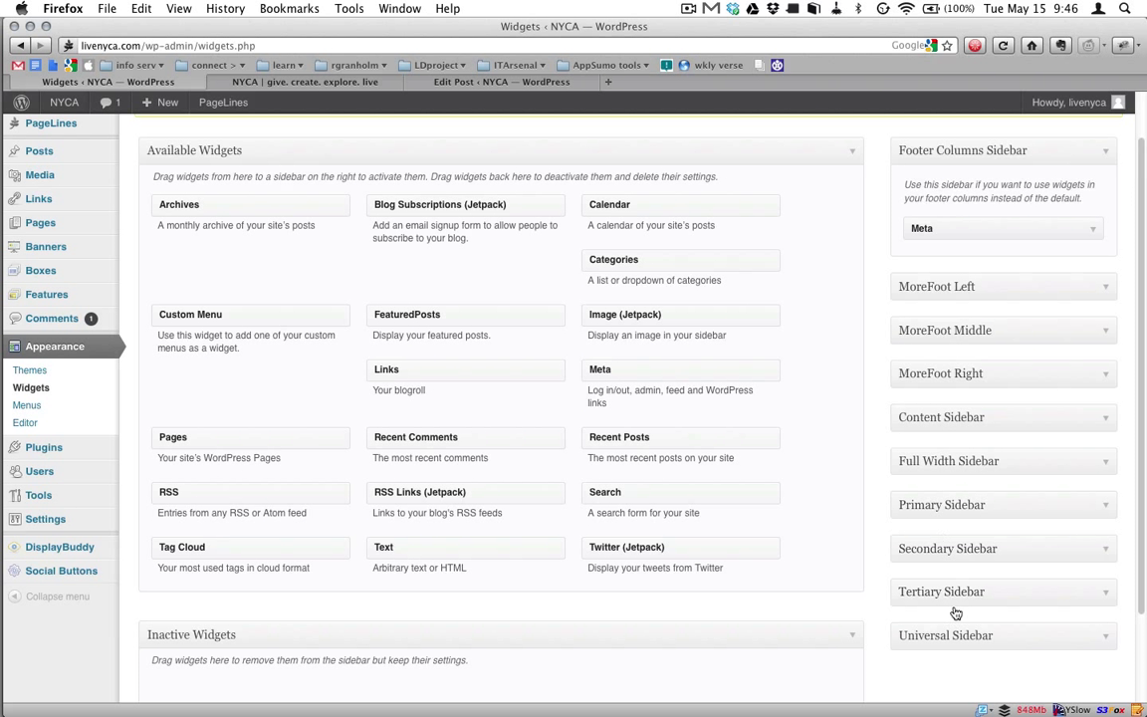
{"action": "left_click", "coordinate": [1106, 506]}
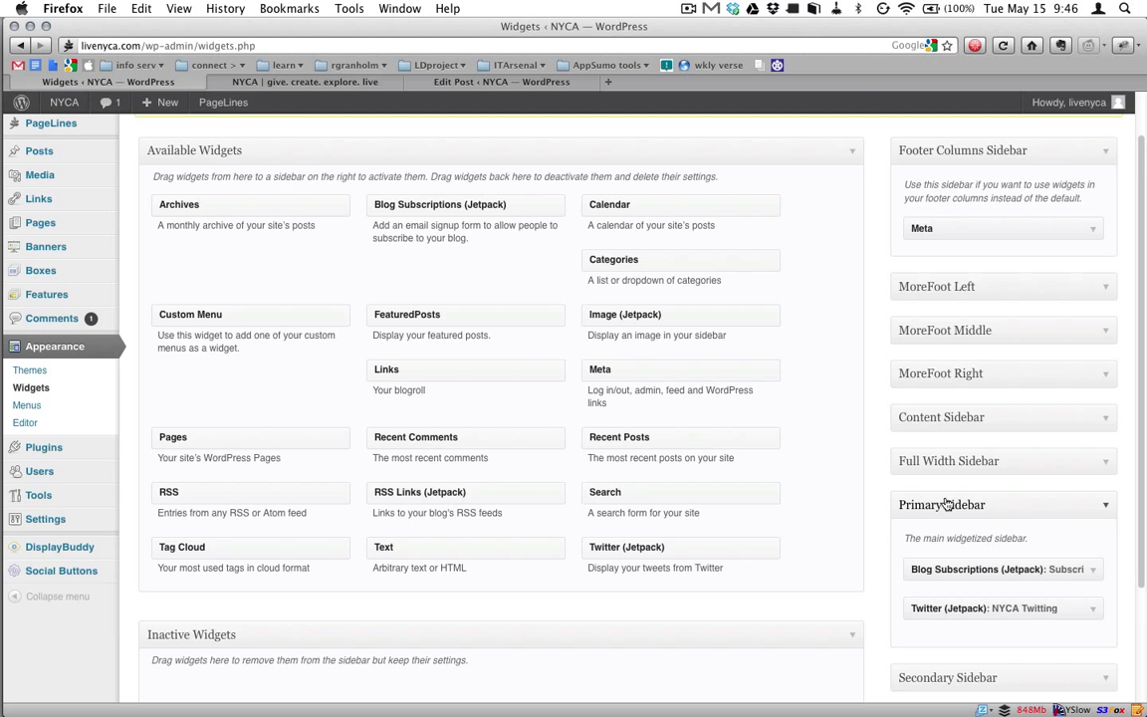
{"action": "left_click", "coordinate": [1106, 510]}
{"action": "scroll", "coordinate": [861, 457], "scroll_direction": "down", "scroll_amount": 2}
{"action": "scroll", "coordinate": [861, 457], "scroll_direction": "down", "scroll_amount": 1}
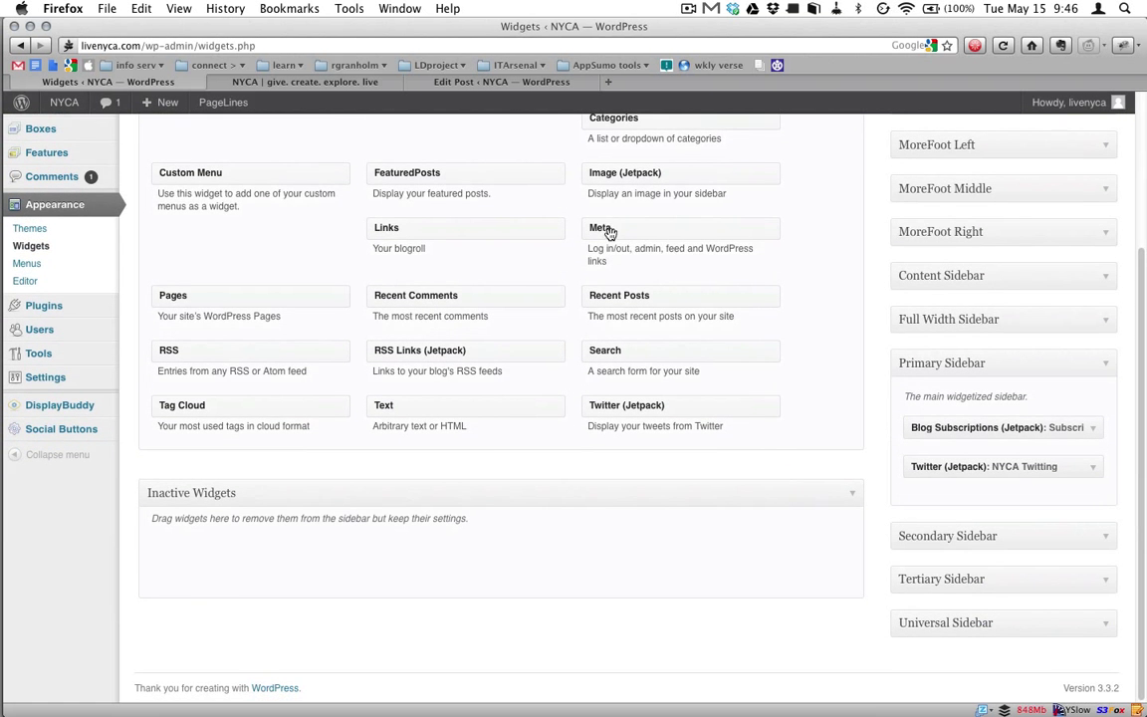
- Check the live site's sidebar shows Subscribe to NYCA and NYCA Twitting, then return to Widgets
{"action": "left_click", "coordinate": [334, 84]}
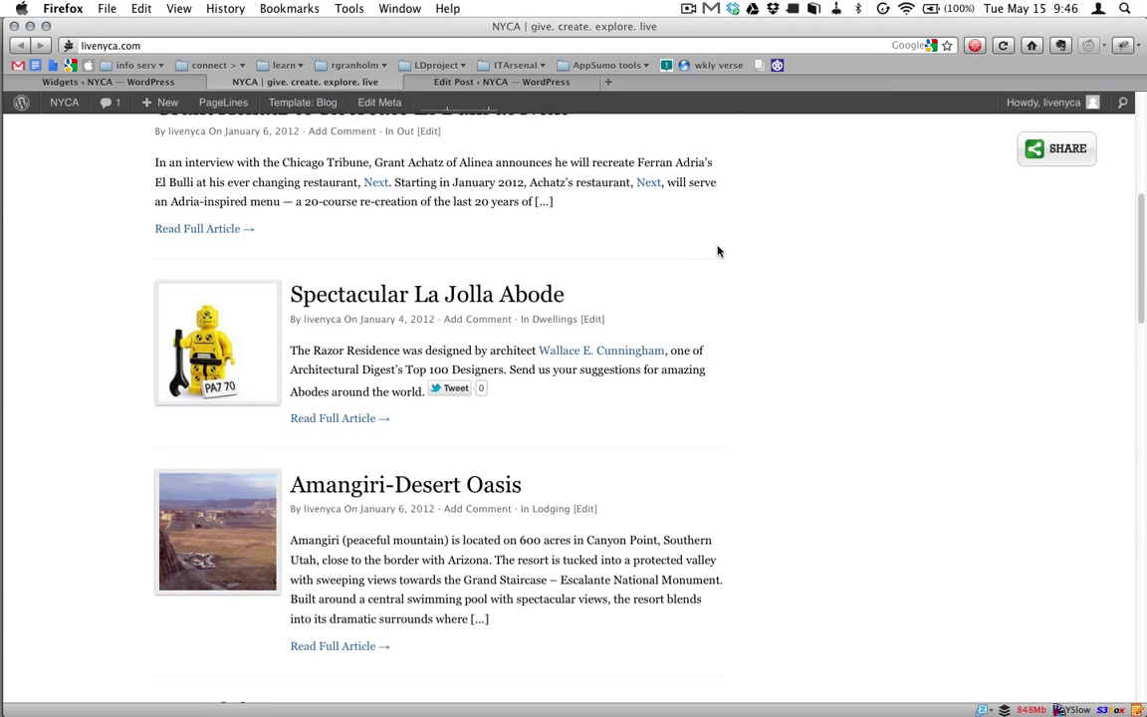
{"action": "scroll", "coordinate": [717, 247], "scroll_direction": "up", "scroll_amount": 5}
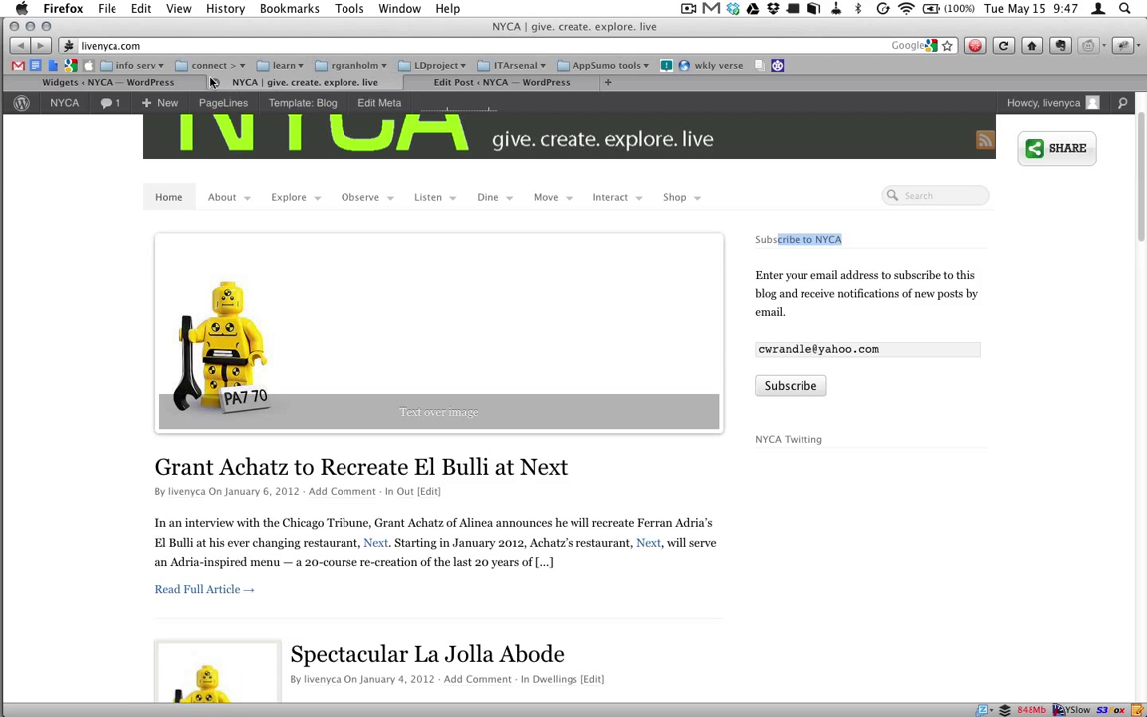
{"action": "left_click", "coordinate": [169, 81]}
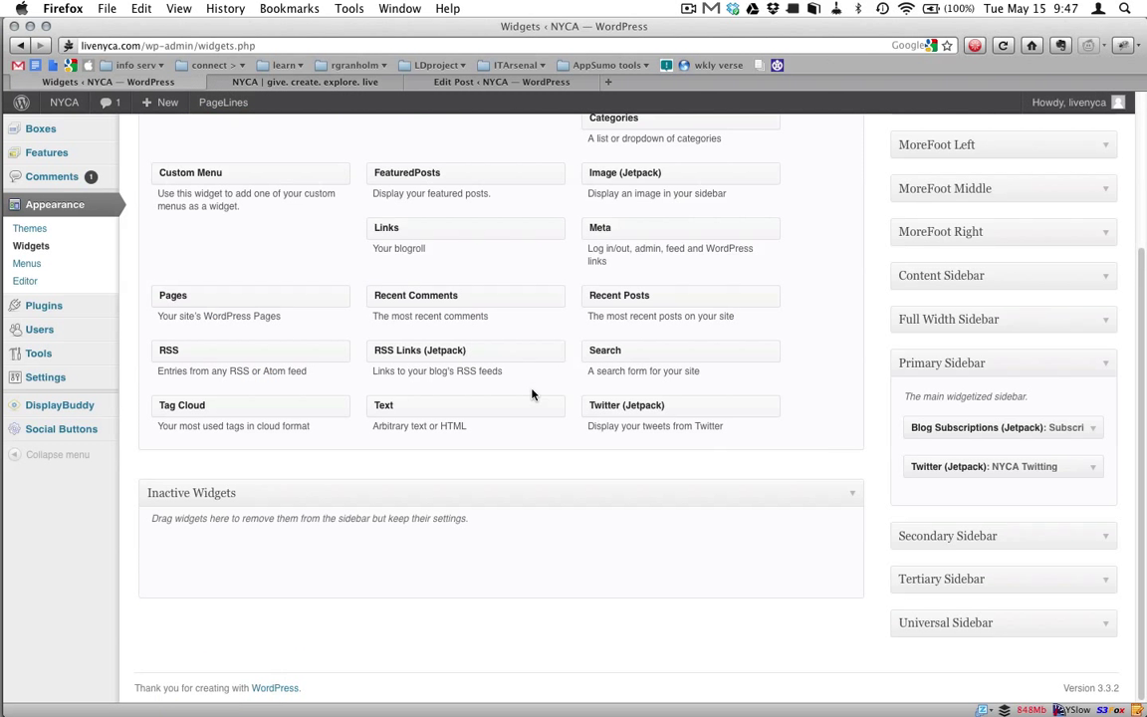
- Review the NYCA Twitting widget (username livenyca, five tweets) and close it unchanged
{"action": "left_click", "coordinate": [1092, 468]}
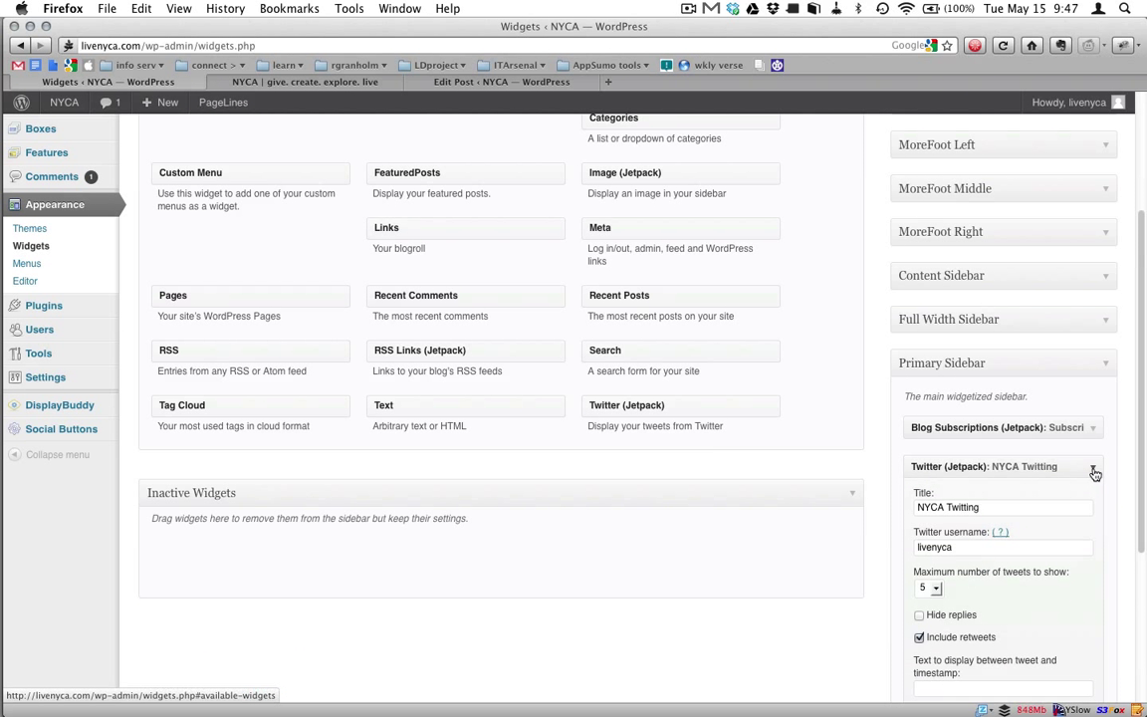
{"action": "double_click", "coordinate": [990, 548]}
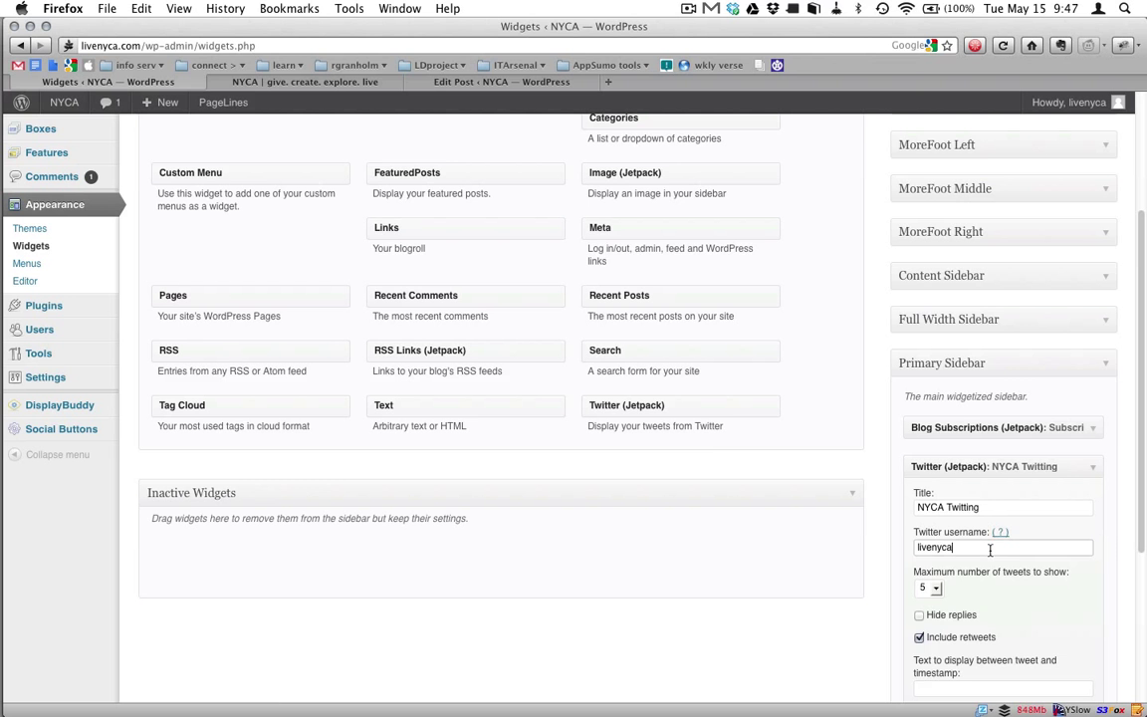
{"action": "scroll", "coordinate": [986, 577], "scroll_direction": "down", "scroll_amount": 3}
{"action": "left_click", "coordinate": [984, 607]}
{"action": "scroll", "coordinate": [984, 610], "scroll_direction": "up", "scroll_amount": 1}
{"action": "left_click", "coordinate": [1095, 412]}
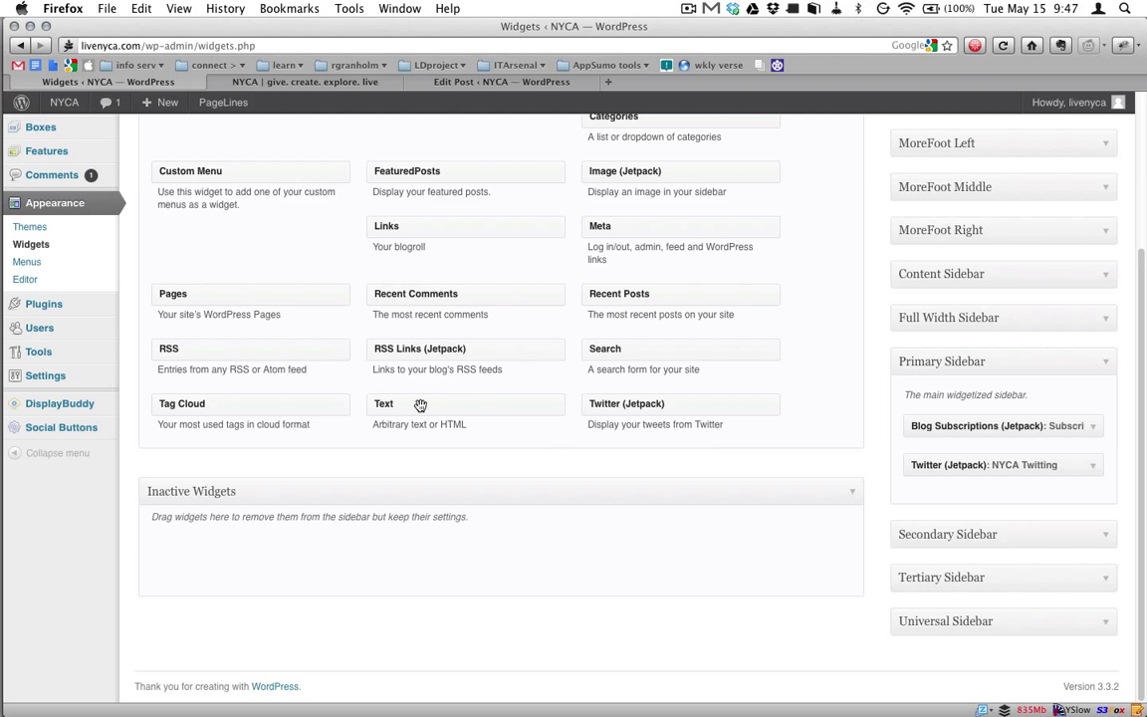
- Add a Text widget below Twitter in the Primary Sidebar and title it 'Test'
{"action": "left_click_drag", "start_coordinate": [420, 405], "coordinate": [429, 408]}
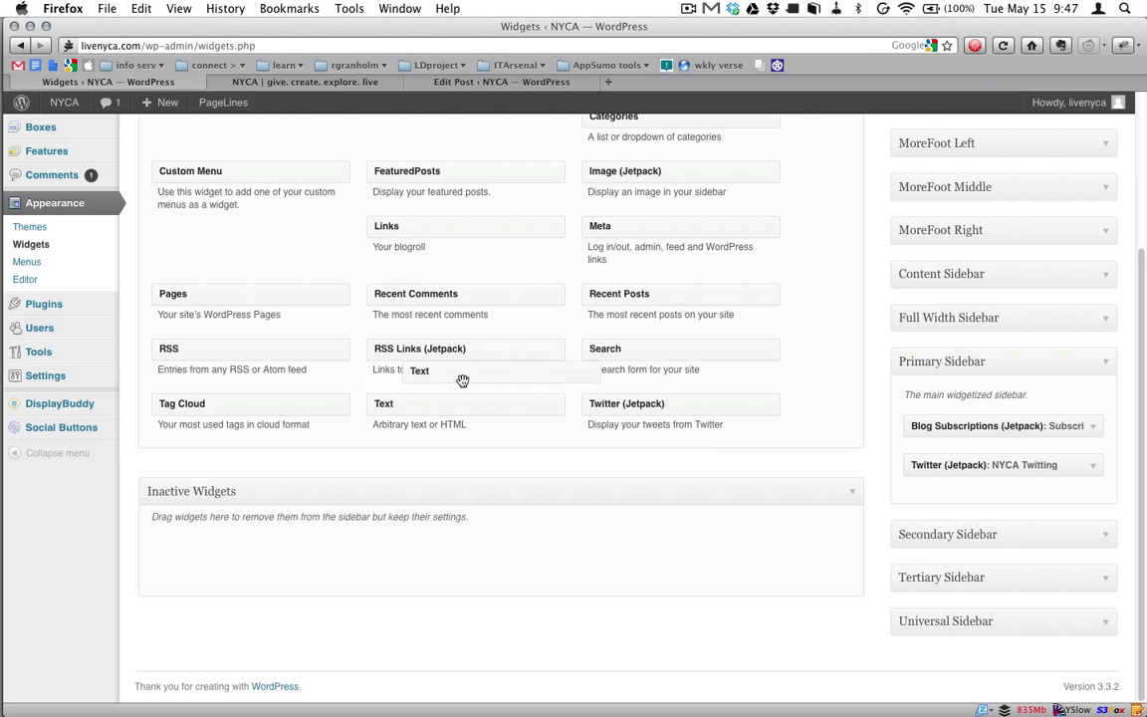
{"action": "left_click_drag", "start_coordinate": [430, 409], "coordinate": [953, 502]}
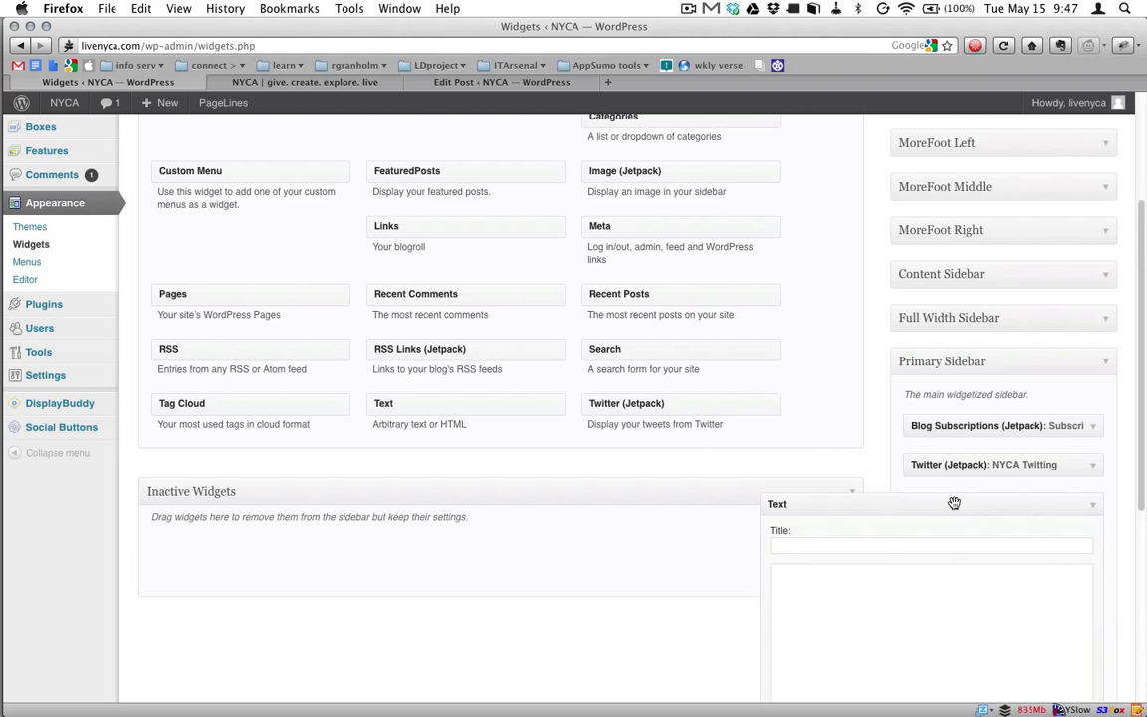
{"action": "scroll", "coordinate": [1014, 469], "scroll_direction": "down", "scroll_amount": 1}
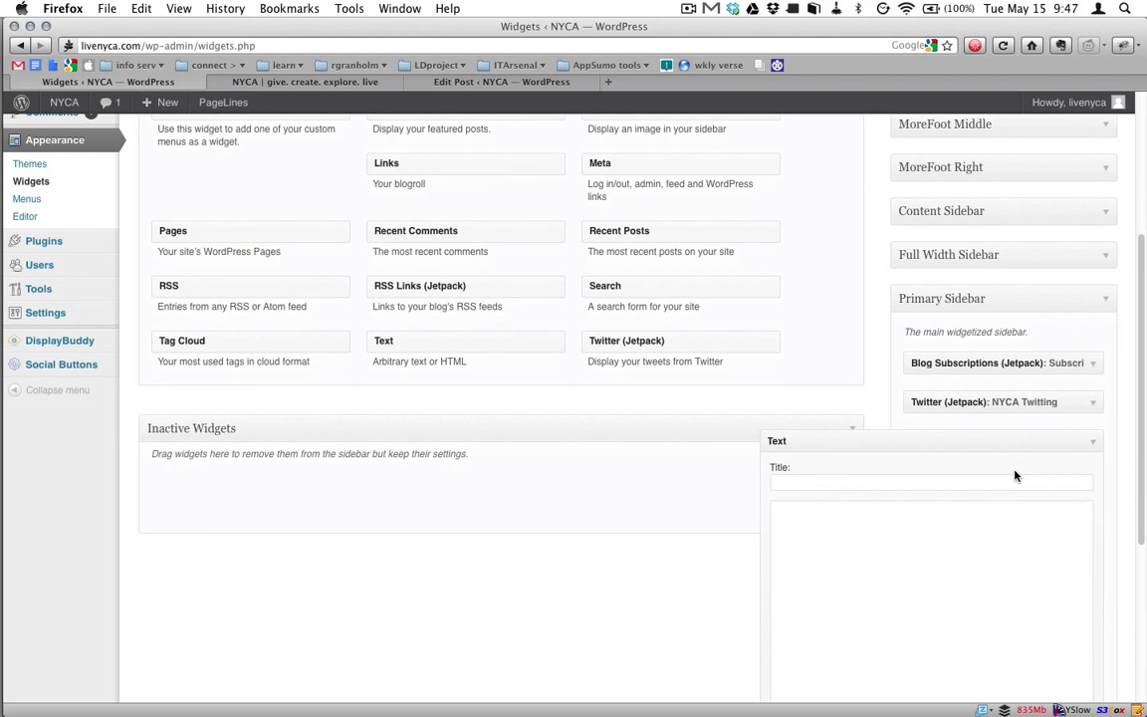
{"action": "left_click", "coordinate": [920, 485]}
{"action": "type", "text": "Tes"}
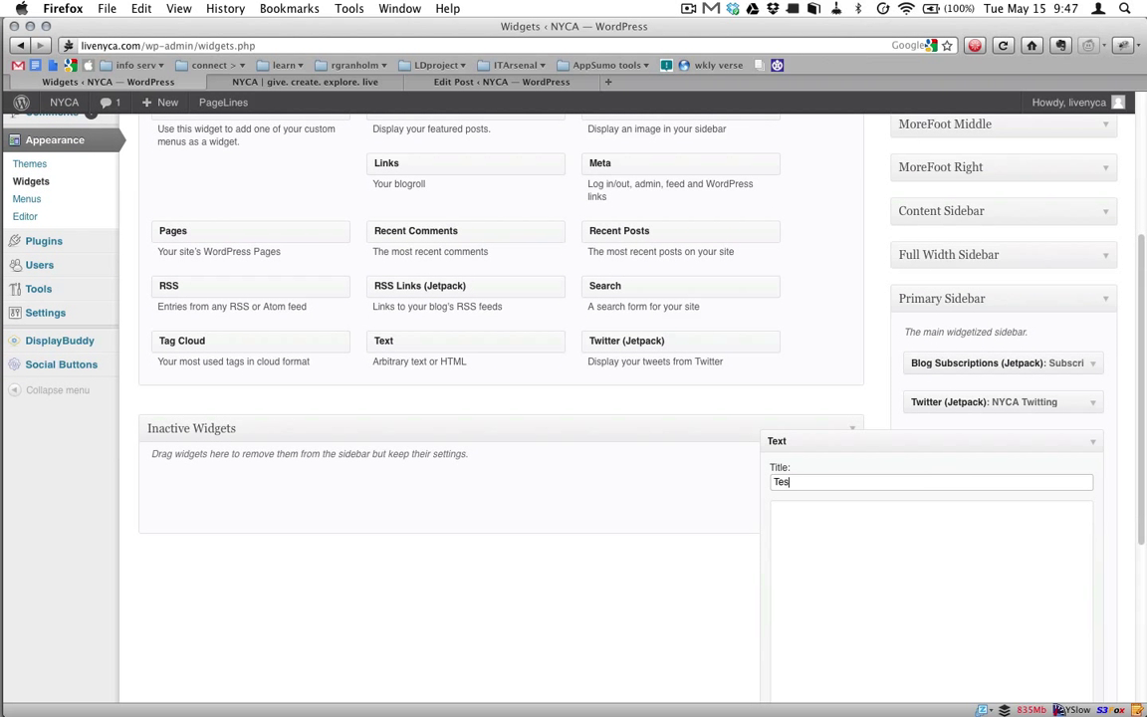
{"action": "type", "text": "t"}
{"action": "key", "text": "Tab"}
{"action": "type", "text": "Test Widget"}
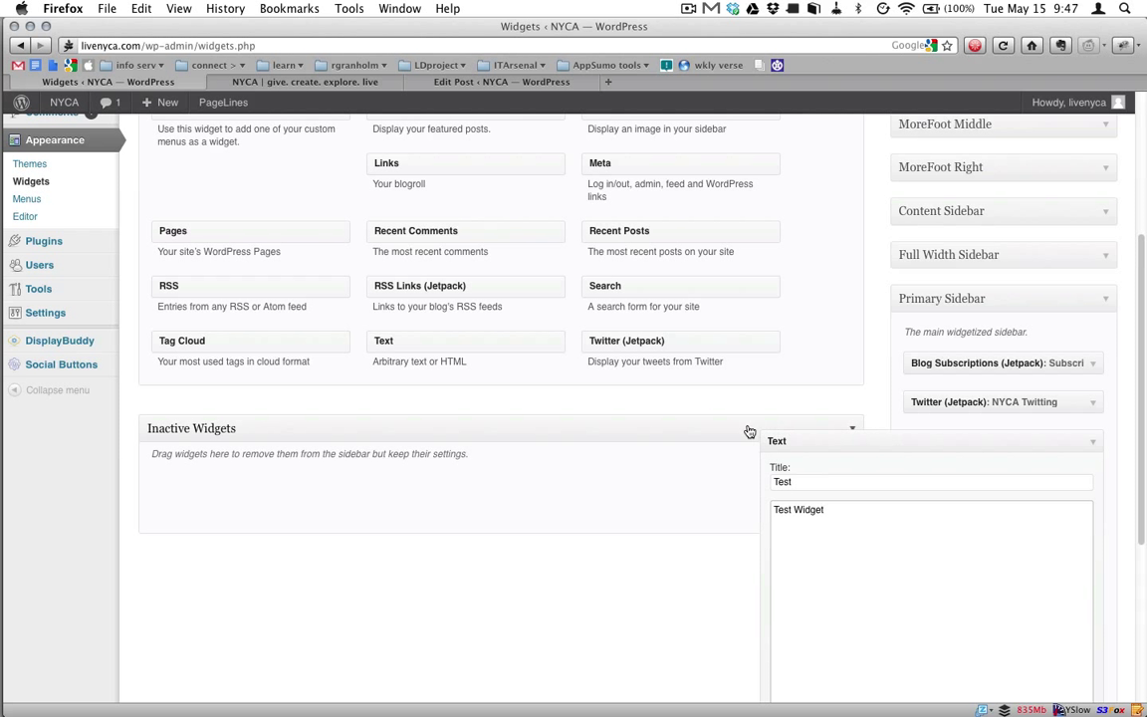
- Give the Test widget the body 'Test Widget' and save it
{"action": "scroll", "coordinate": [749, 430], "scroll_direction": "down", "scroll_amount": 3}
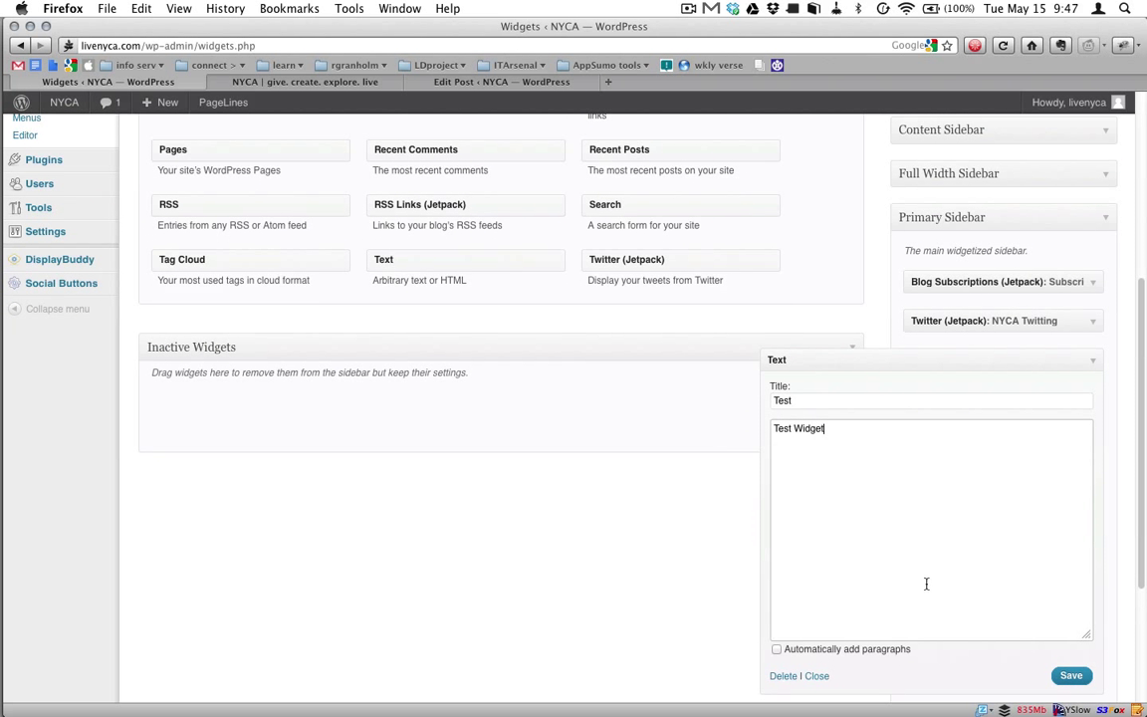
{"action": "left_click", "coordinate": [1064, 675]}
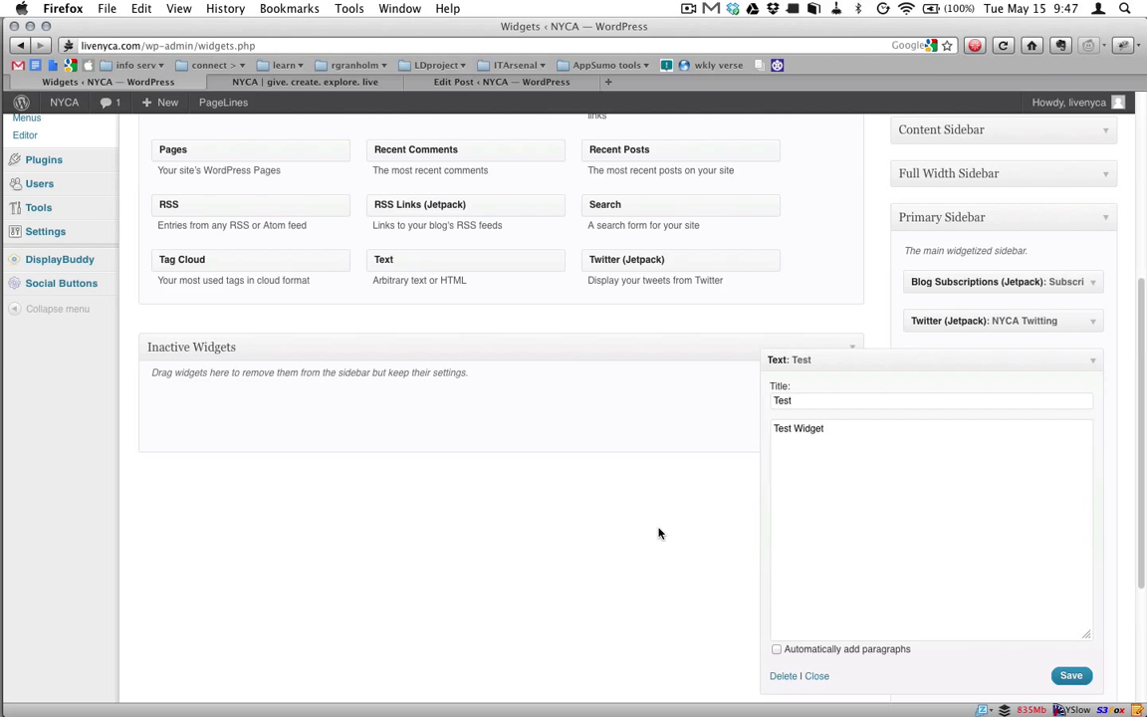
{"action": "scroll", "coordinate": [659, 533], "scroll_direction": "up", "scroll_amount": 1}
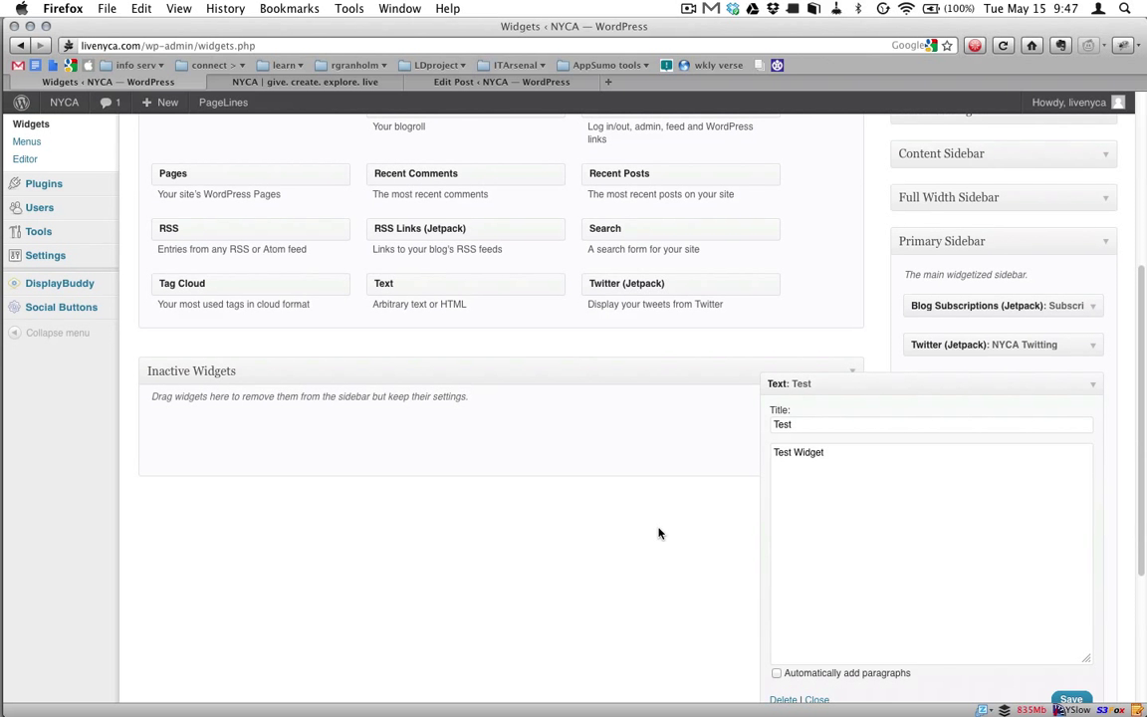
{"action": "scroll", "coordinate": [658, 533], "scroll_direction": "down", "scroll_amount": 1}
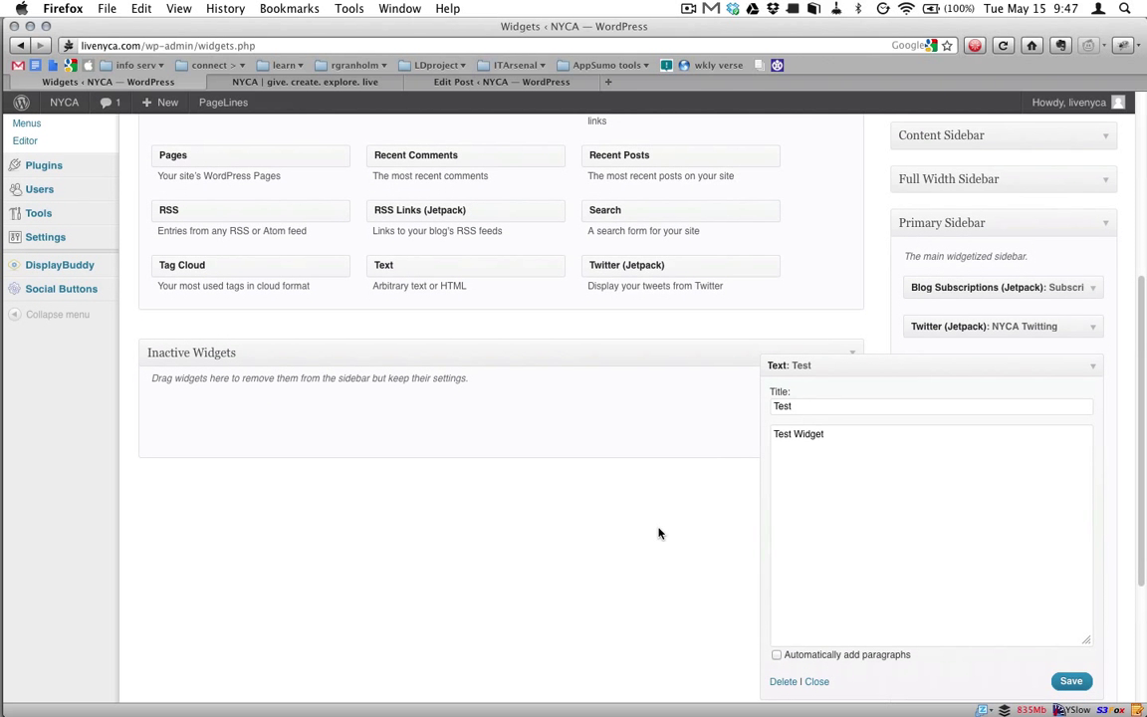
{"action": "scroll", "coordinate": [658, 533], "scroll_direction": "up", "scroll_amount": 2}
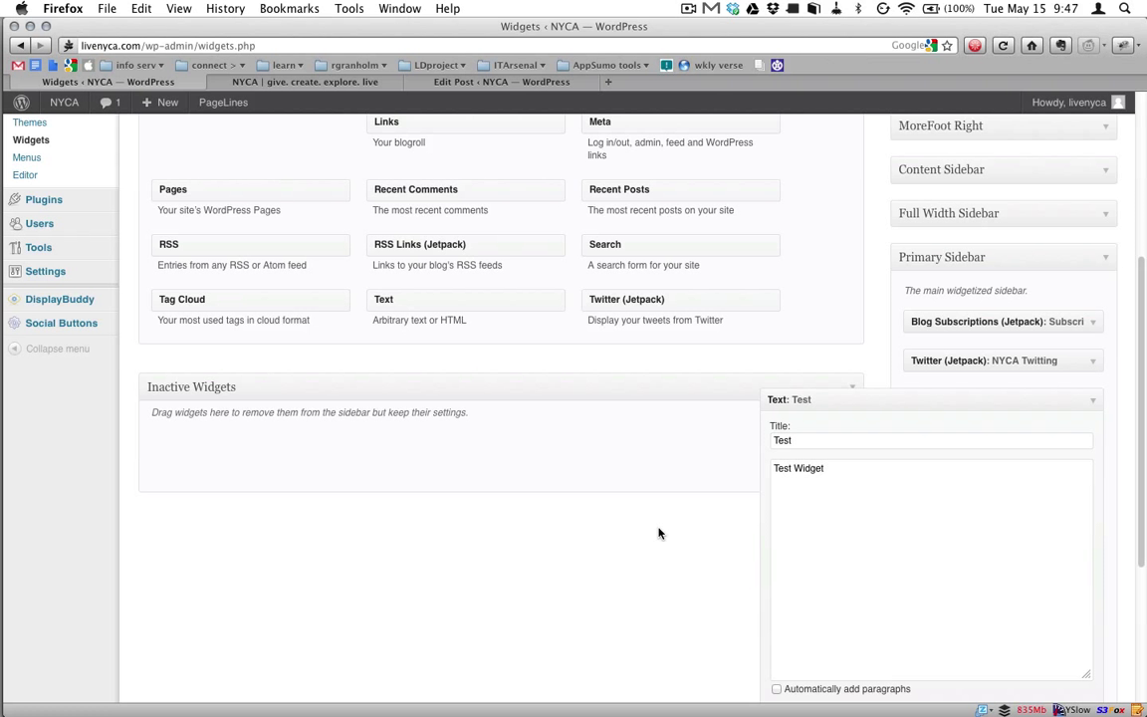
{"action": "scroll", "coordinate": [659, 532], "scroll_direction": "down", "scroll_amount": 2}
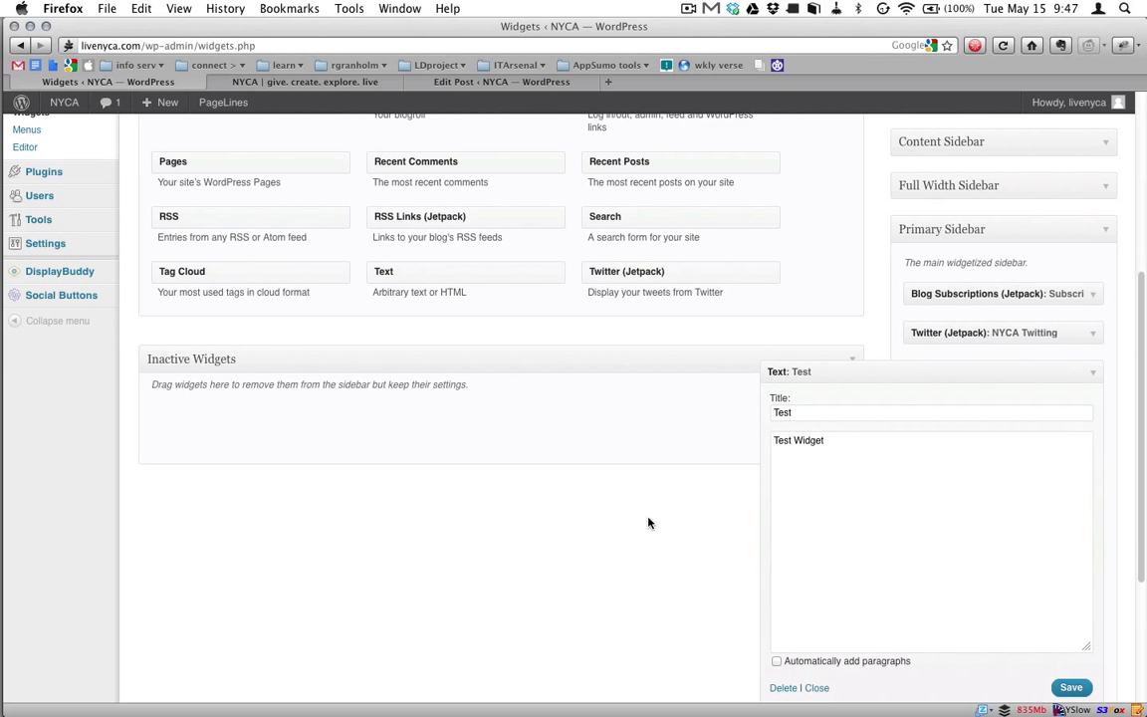
{"action": "scroll", "coordinate": [649, 523], "scroll_direction": "down", "scroll_amount": 1}
{"action": "scroll", "coordinate": [649, 523], "scroll_direction": "up", "scroll_amount": 5}
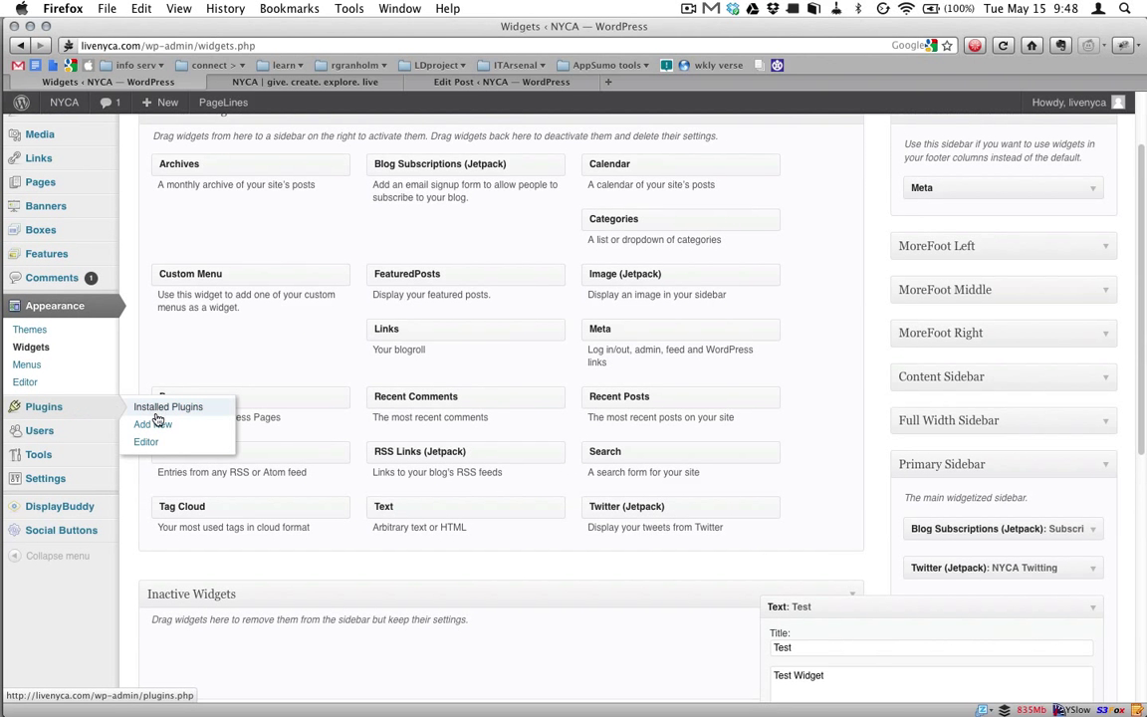
{"action": "scroll", "coordinate": [457, 454], "scroll_direction": "down", "scroll_amount": 1}
{"action": "scroll", "coordinate": [457, 455], "scroll_direction": "down", "scroll_amount": 3}
{"action": "scroll", "coordinate": [458, 454], "scroll_direction": "down", "scroll_amount": 3}
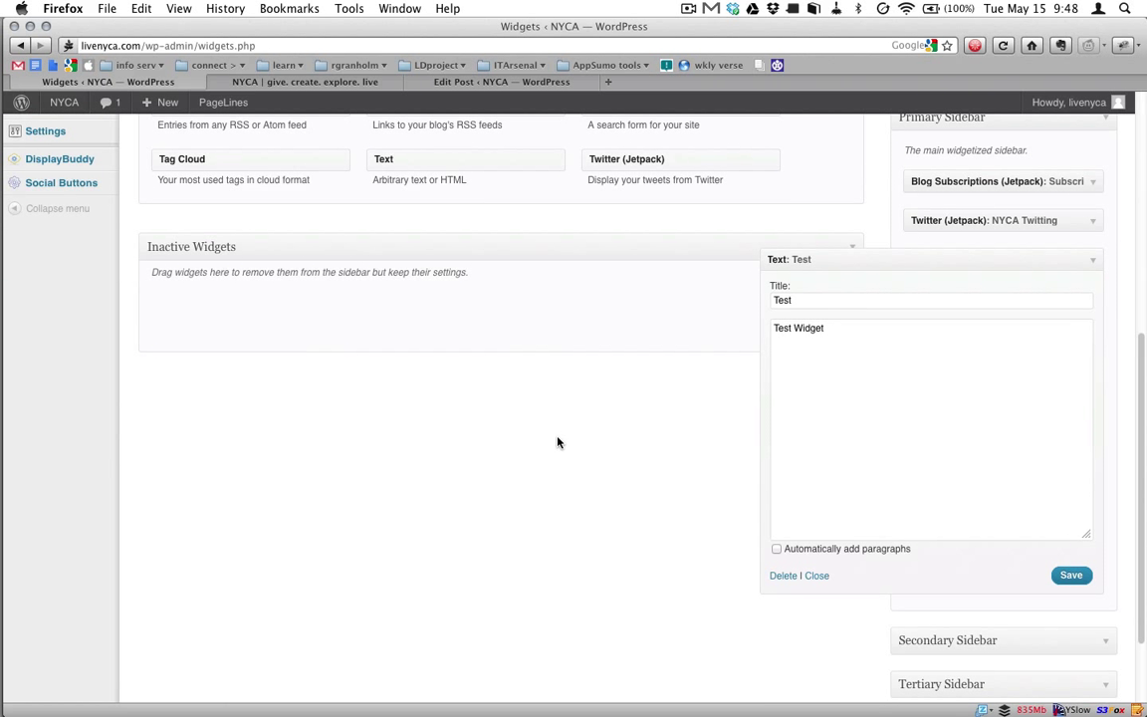
- Save and collapse the Test widget, then reload the live NYCA home page
{"action": "left_click", "coordinate": [1072, 576]}
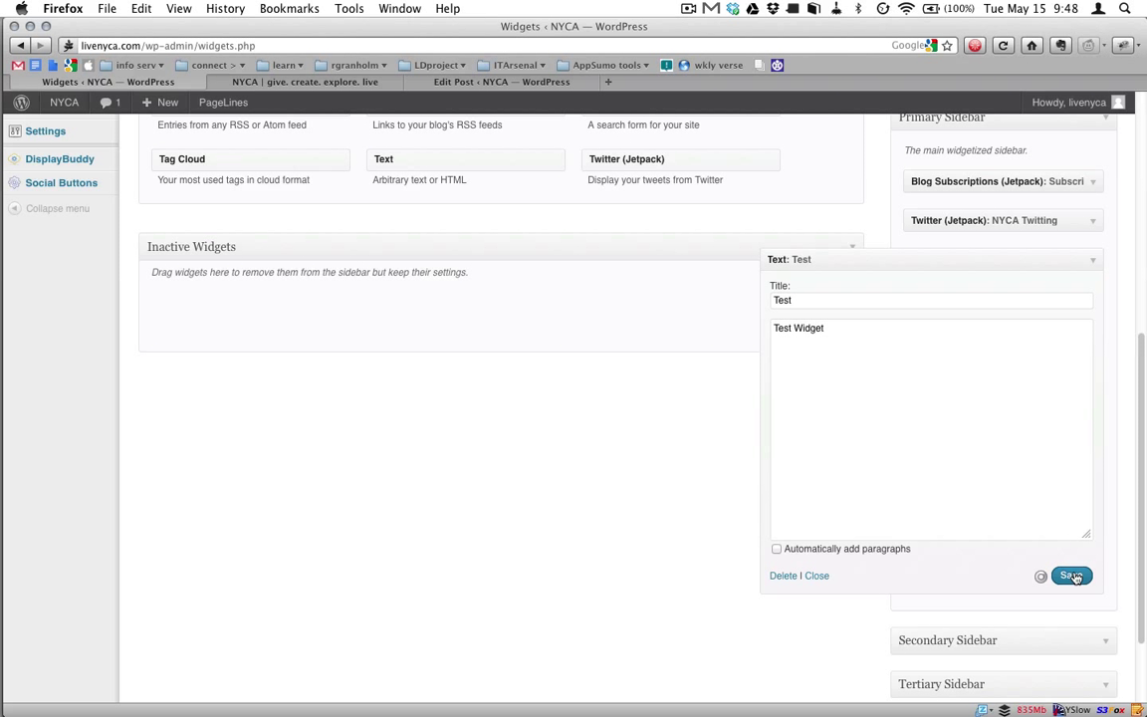
{"action": "left_click", "coordinate": [1098, 265]}
{"action": "left_click", "coordinate": [330, 81]}
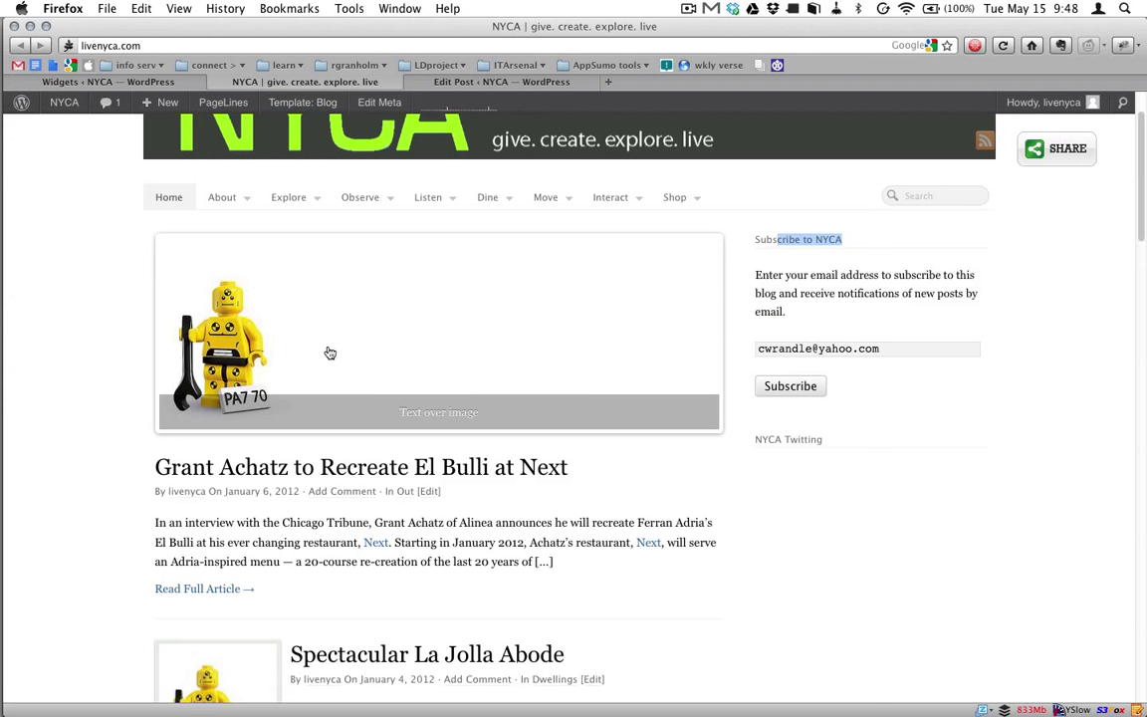
{"action": "key", "text": "super+r"}
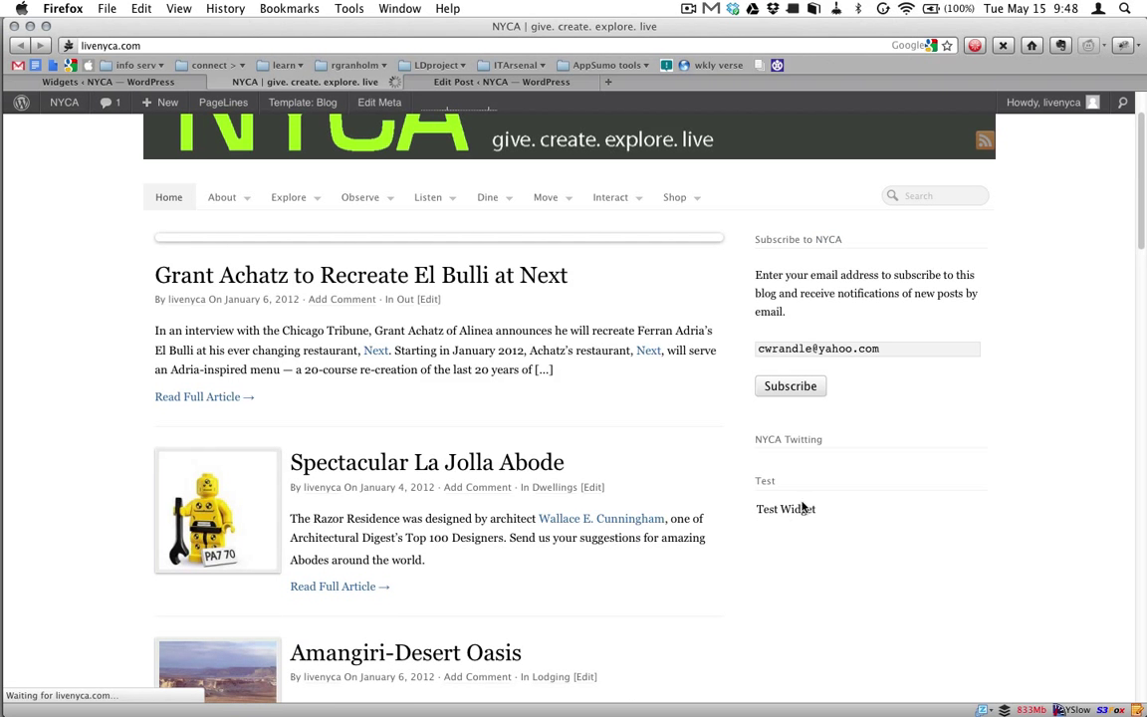
- Confirm the sidebar now shows the 'Test' widget reading 'Test Widget' beneath NYCA Twitting
{"action": "left_click_drag", "start_coordinate": [817, 509], "coordinate": [753, 483]}
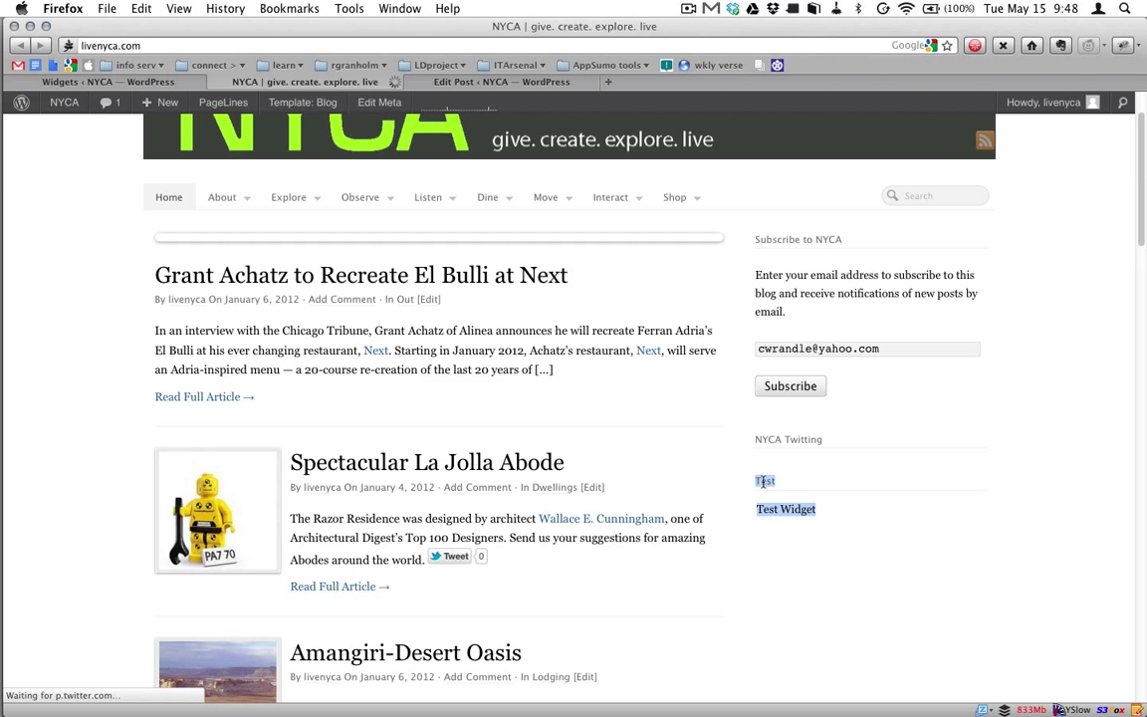
{"action": "left_click", "coordinate": [821, 529]}
{"action": "scroll", "coordinate": [821, 529], "scroll_direction": "up", "scroll_amount": 1}
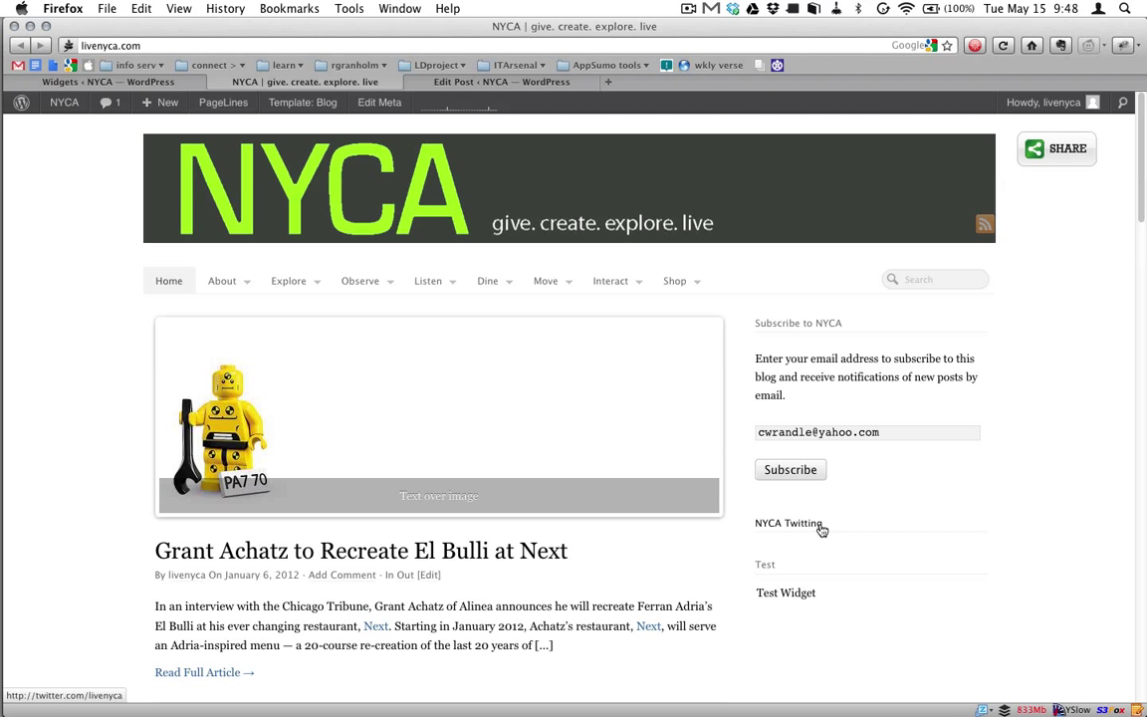
{"action": "scroll", "coordinate": [821, 529], "scroll_direction": "down", "scroll_amount": 1}
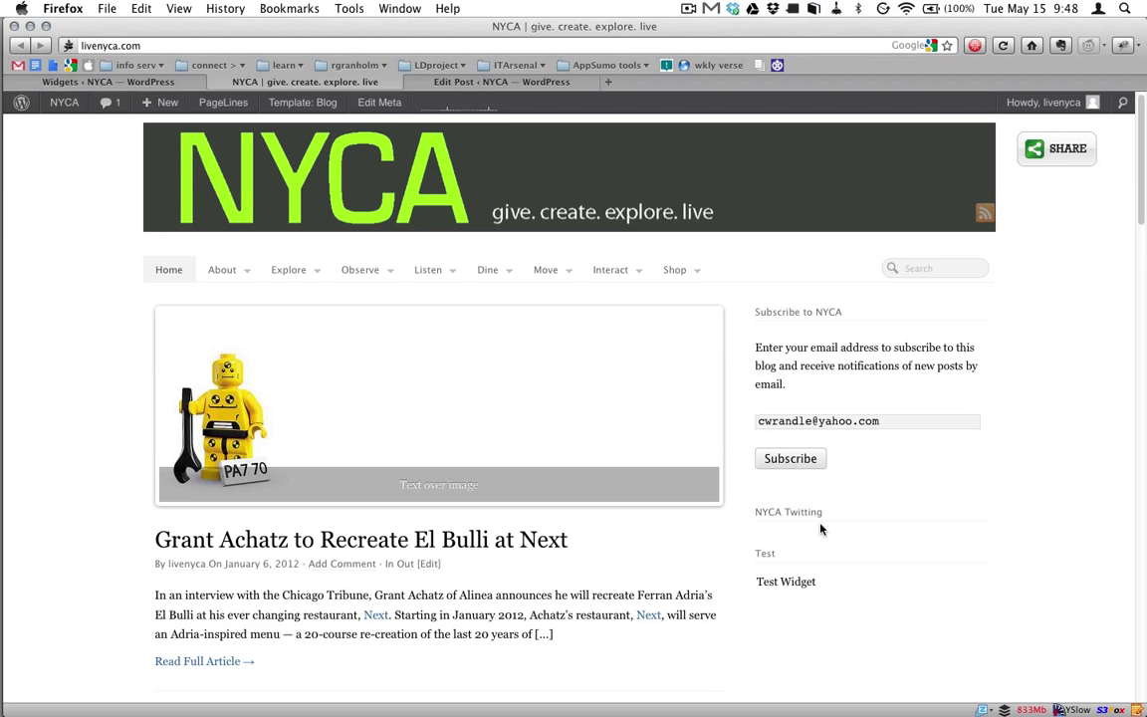
{"action": "scroll", "coordinate": [821, 529], "scroll_direction": "up", "scroll_amount": 1}
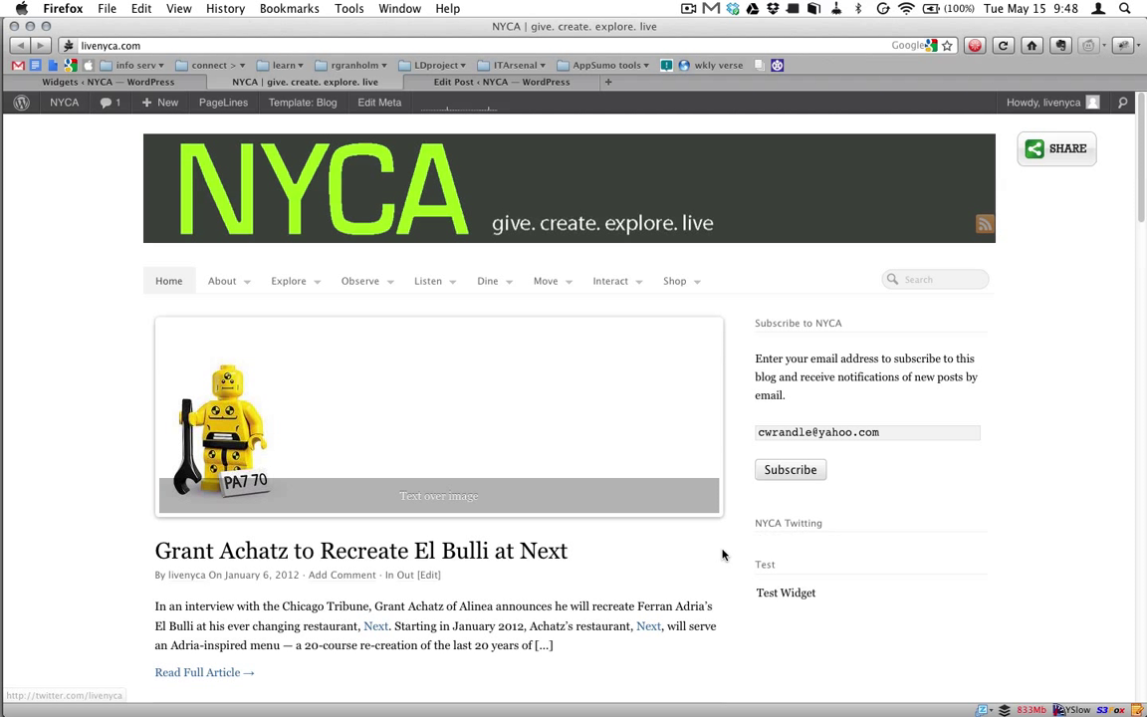
{"action": "scroll", "coordinate": [717, 554], "scroll_direction": "down", "scroll_amount": 1}
{"action": "scroll", "coordinate": [717, 555], "scroll_direction": "down", "scroll_amount": 1}
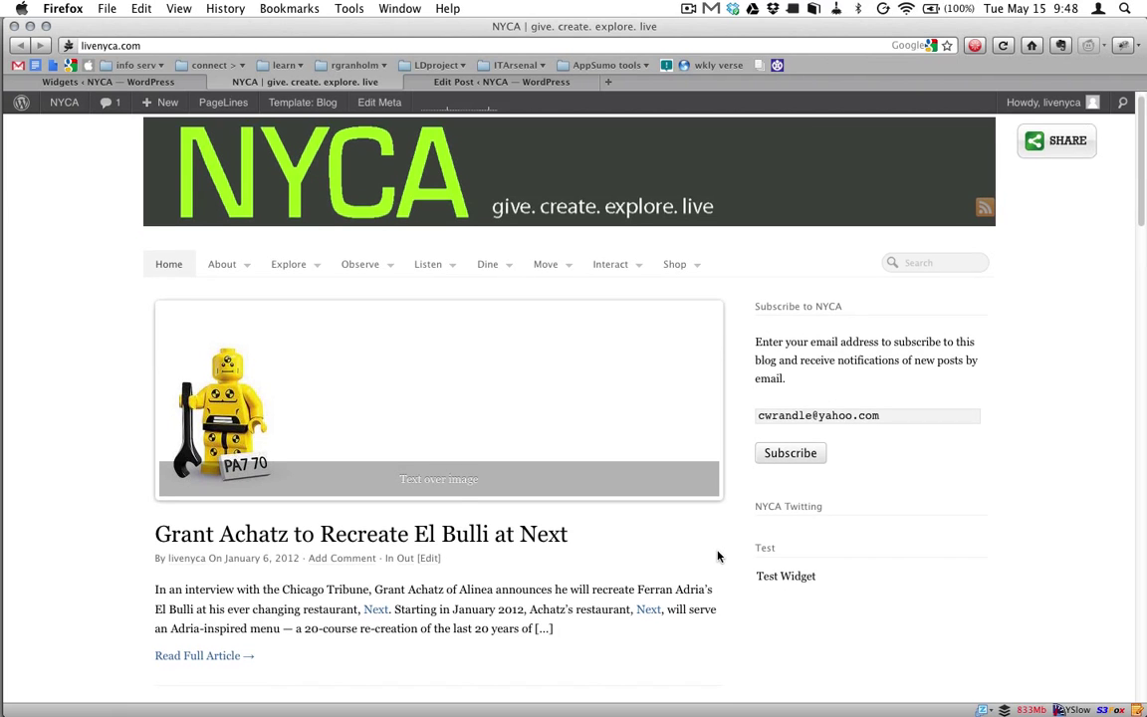
{"action": "scroll", "coordinate": [717, 556], "scroll_direction": "down", "scroll_amount": 1}
{"action": "scroll", "coordinate": [717, 556], "scroll_direction": "down", "scroll_amount": 1}
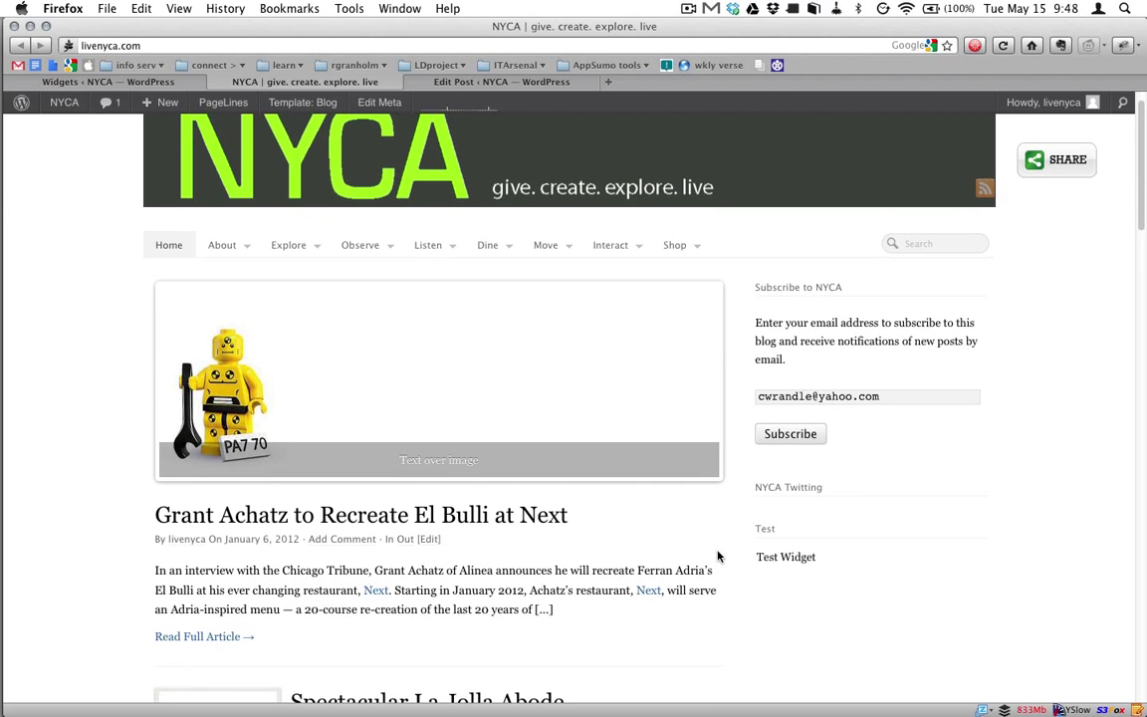
{"action": "scroll", "coordinate": [717, 556], "scroll_direction": "up", "scroll_amount": 3}
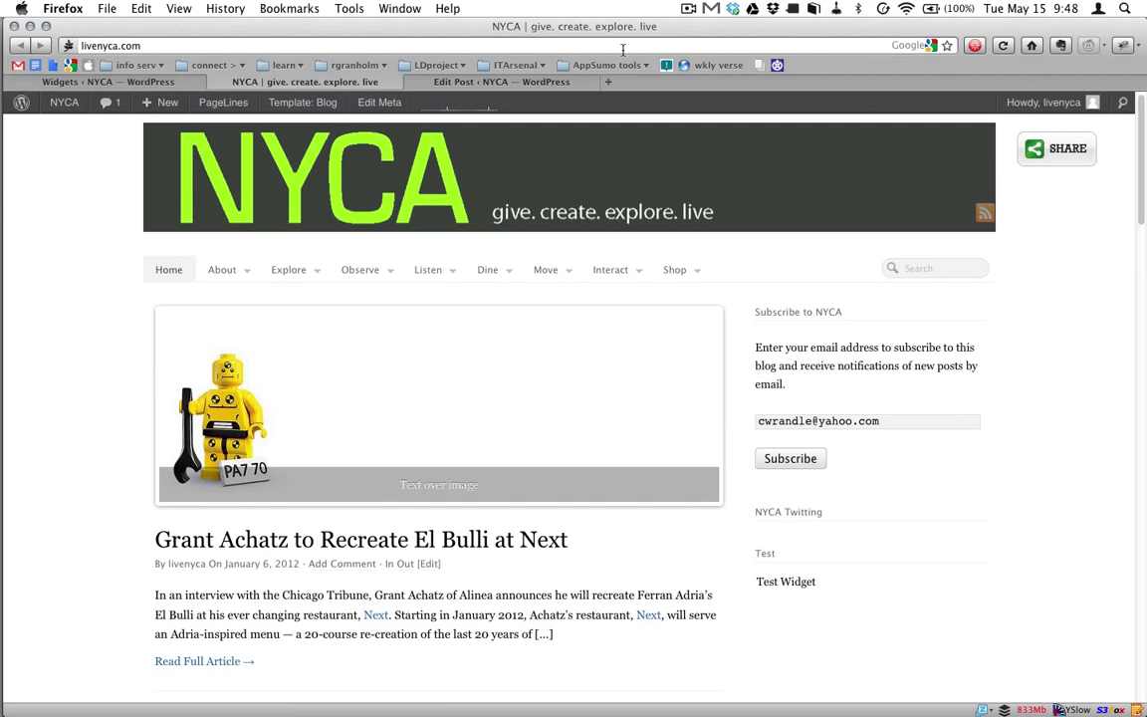